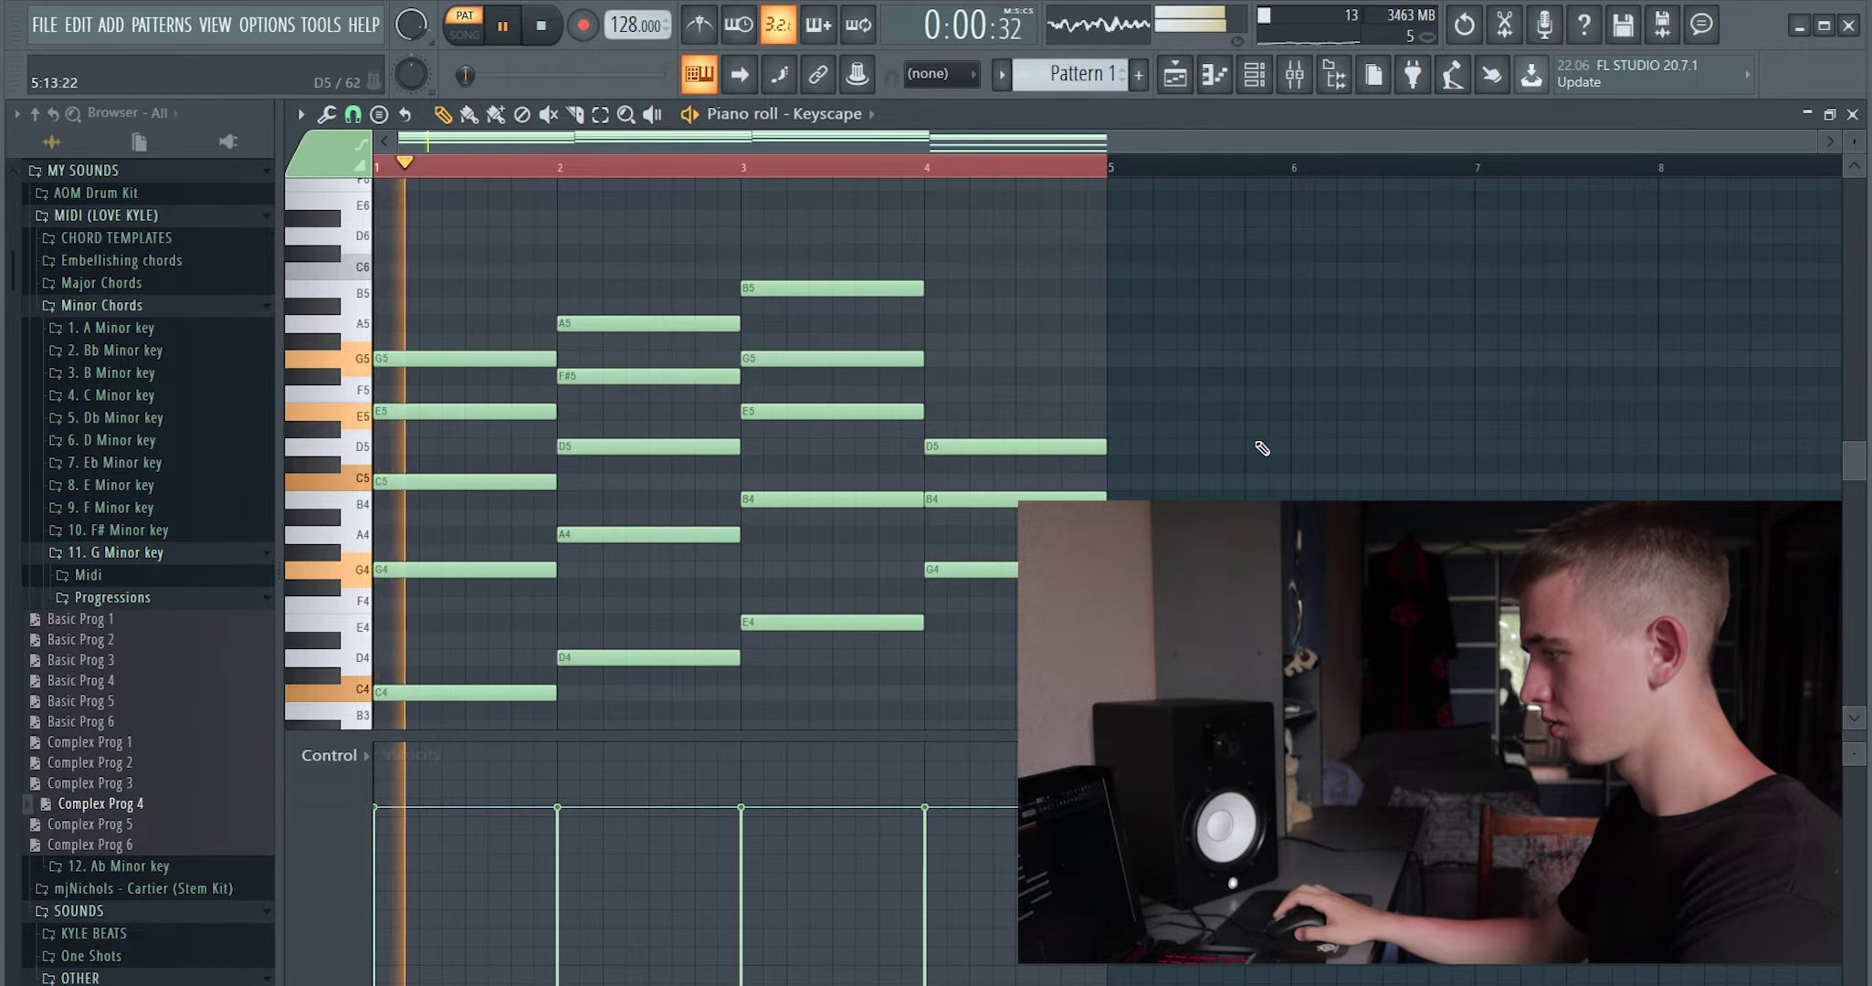
Transpose the lowest notes of the first three chords down one octave to C3, D3 and E3.
scroll(1262, 449, "down", 5)
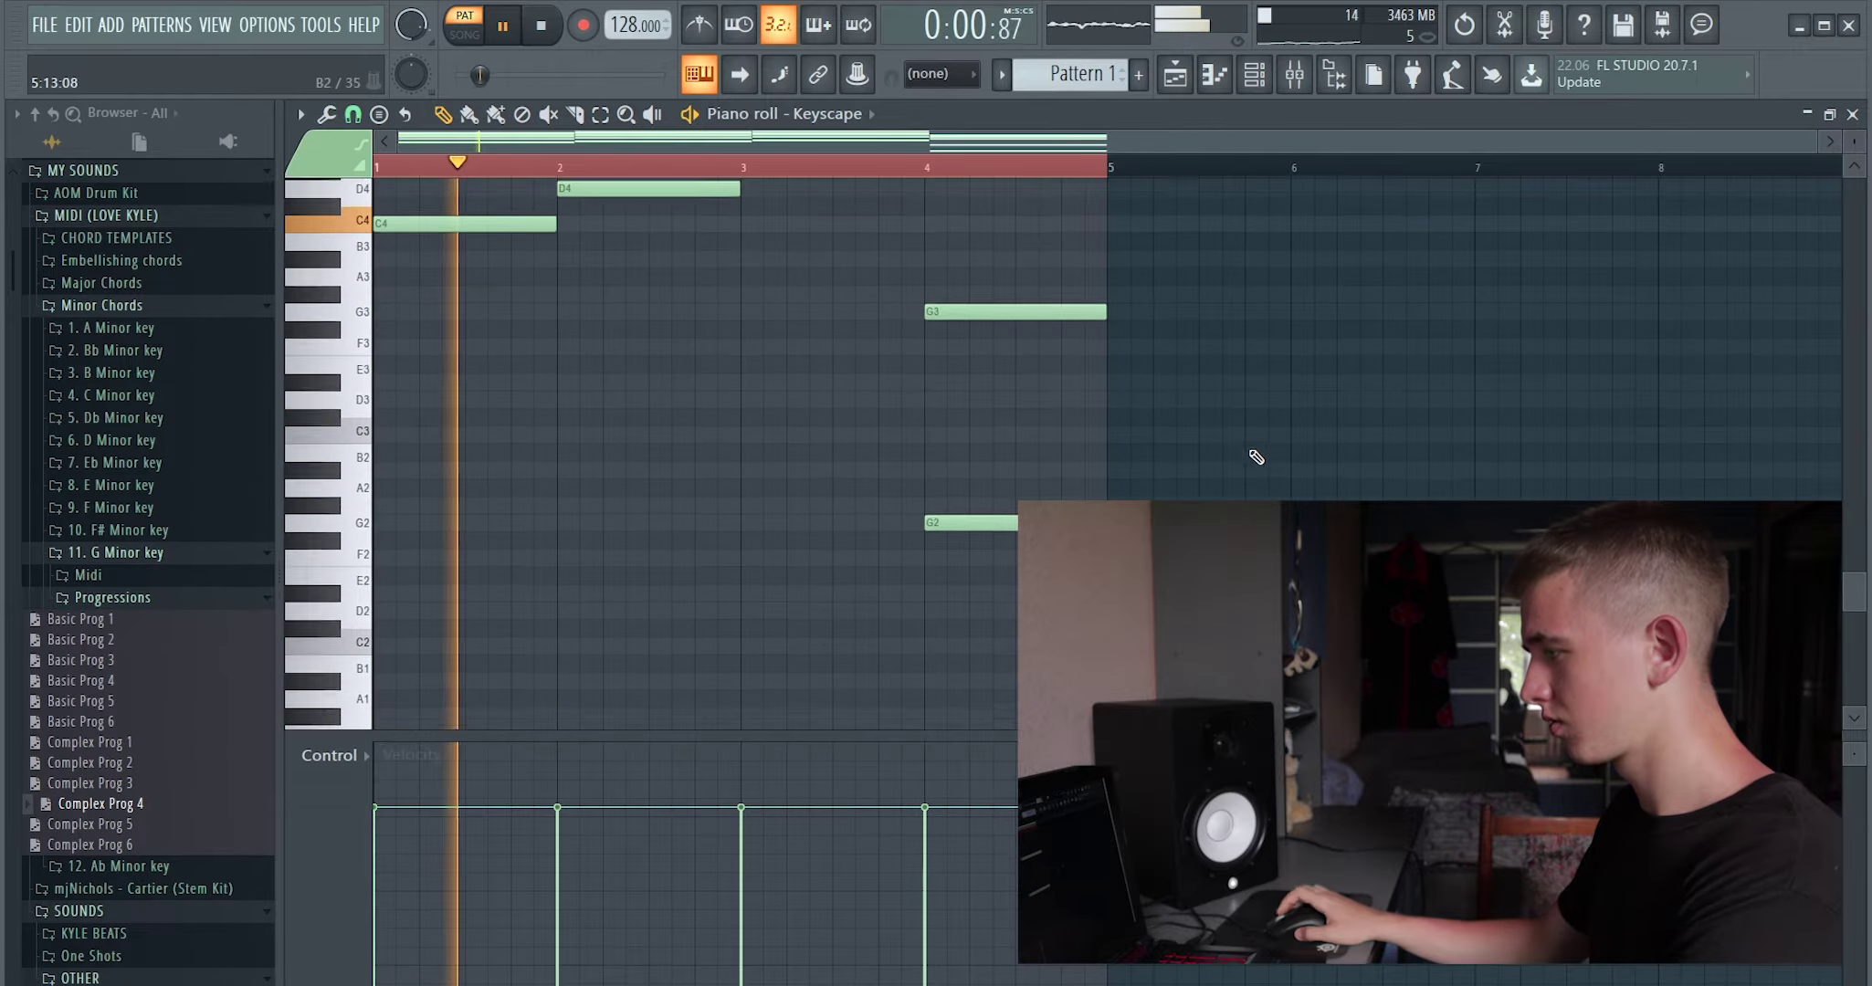
scroll(739, 456, "up", 2)
mouse_move(836, 290)
left_mouse_down()
mouse_move(815, 416)
mouse_move(500, 411)
left_mouse_up()
key("Down")
key("Down")
key("Down")
key("Down")
key("Down")
key("Down")
key("Down")
key("Down")
key("Down")
key("Down")
key("Down")
key("Down")
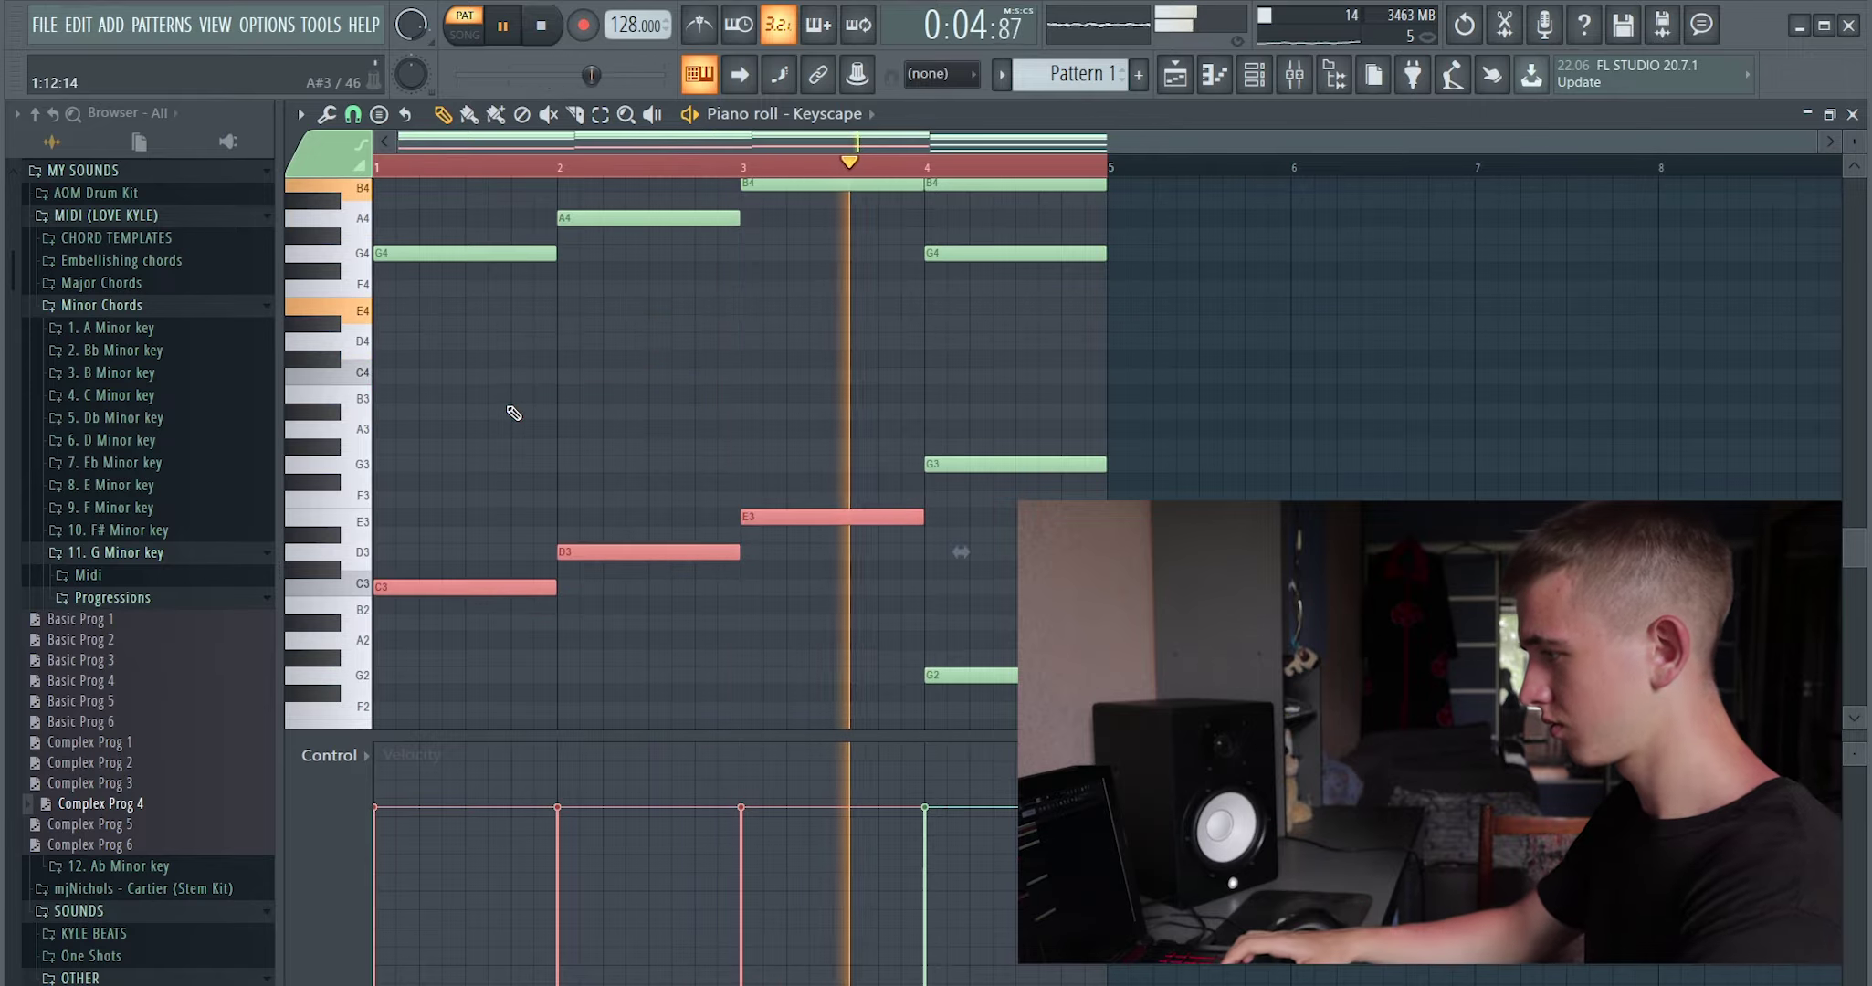
Duplicate the three lowered bass notes one octave higher at C4, D4 and E4 and deselect them.
key("ctrl+c")
key("ctrl+v")
key("ctrl+Up")
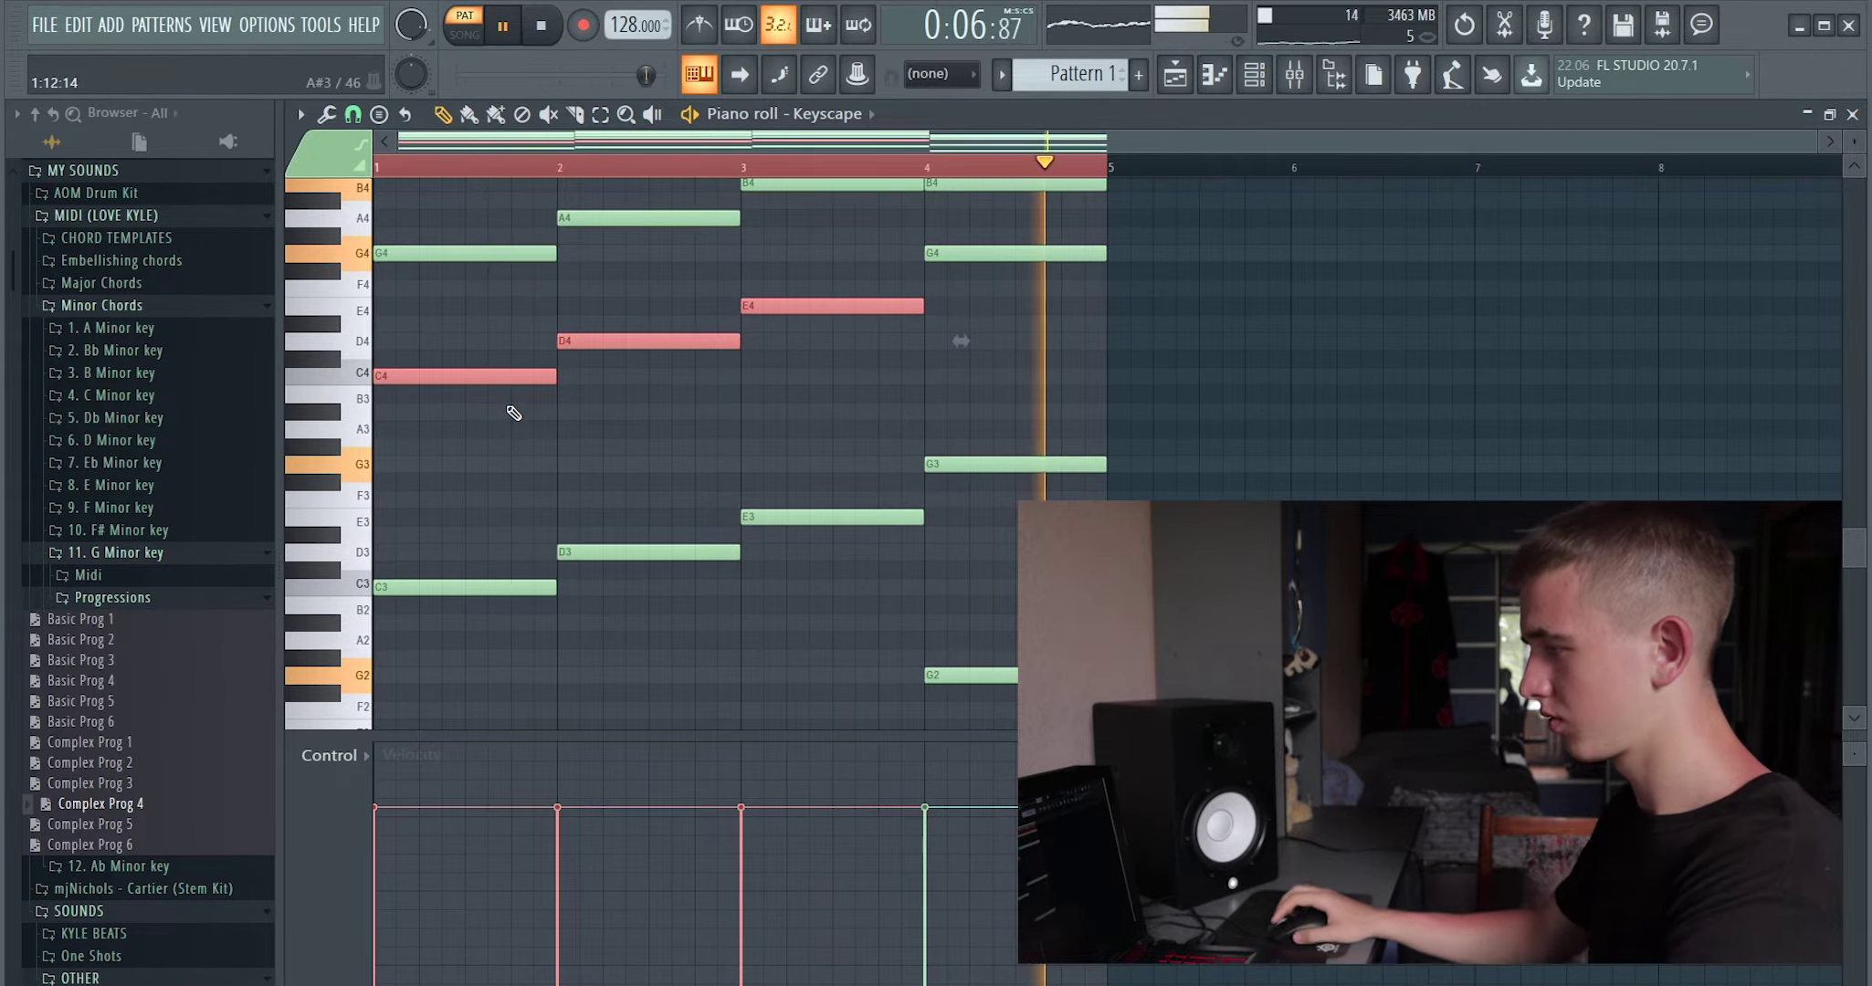
left_click(965, 554)
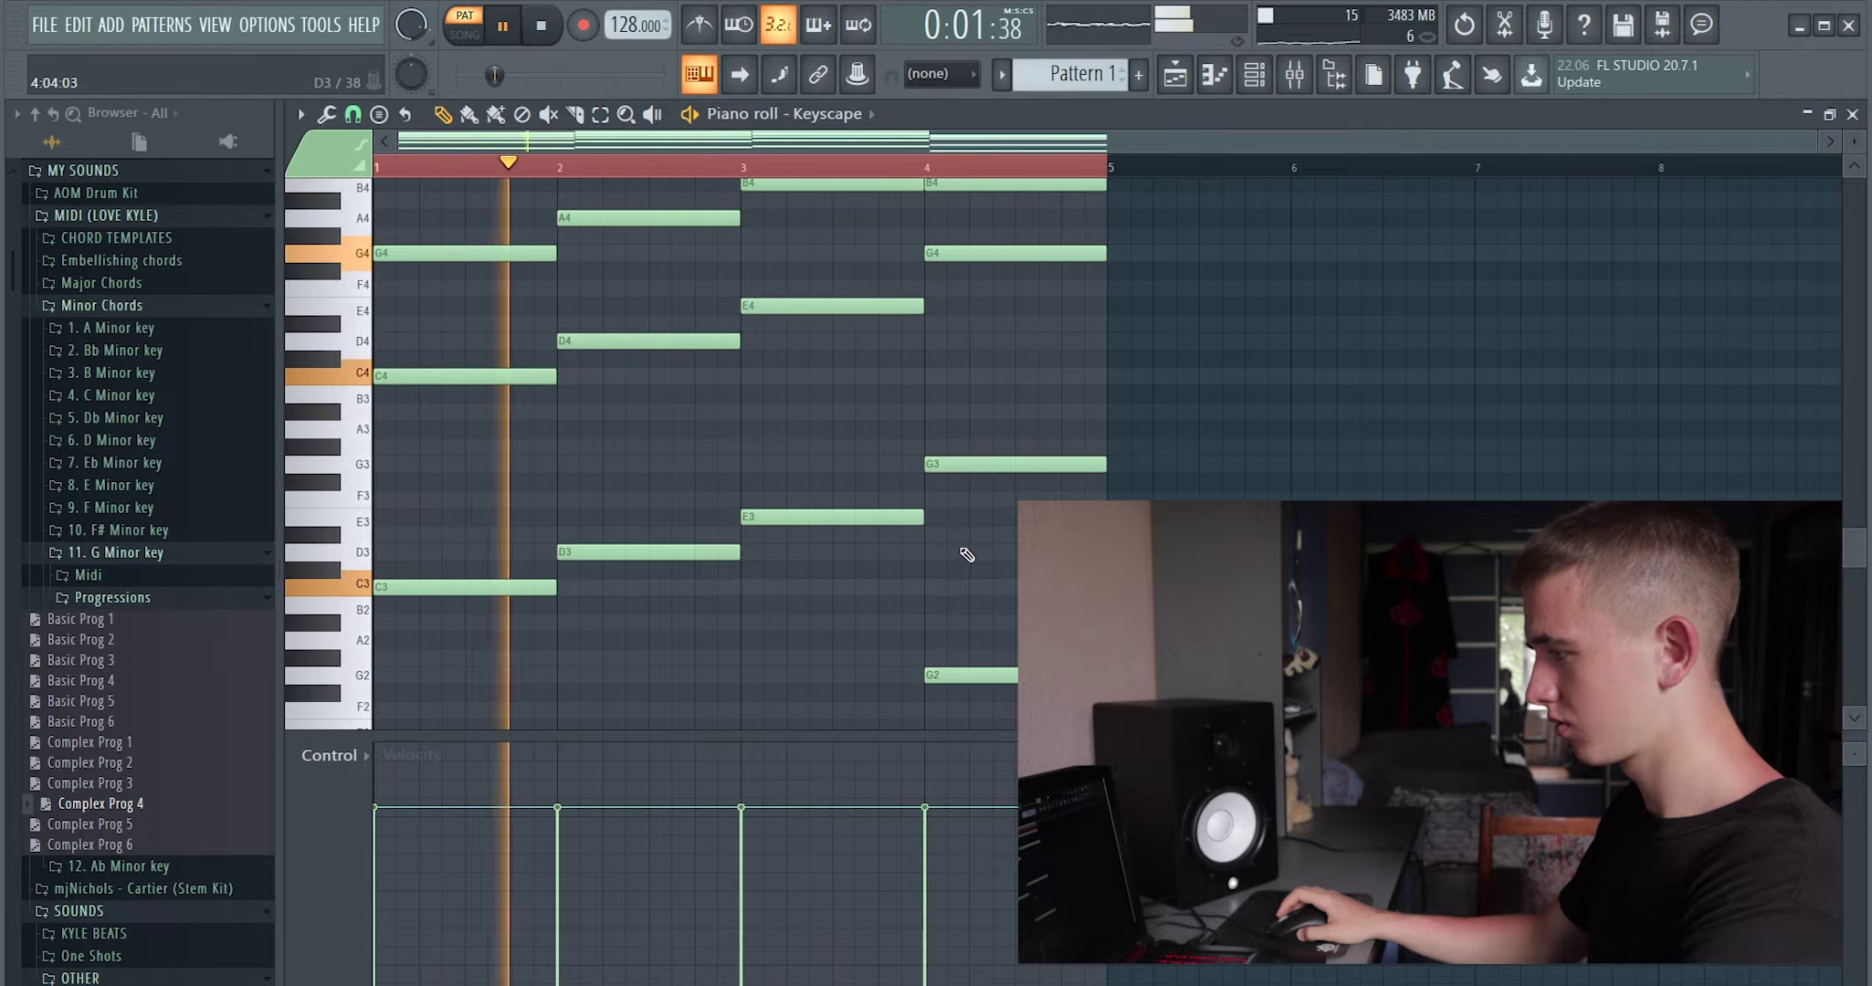
Review the chord voicings during playback, stop it, and undo the shortening of the first chord's G4 note.
scroll(998, 551, "up", 5)
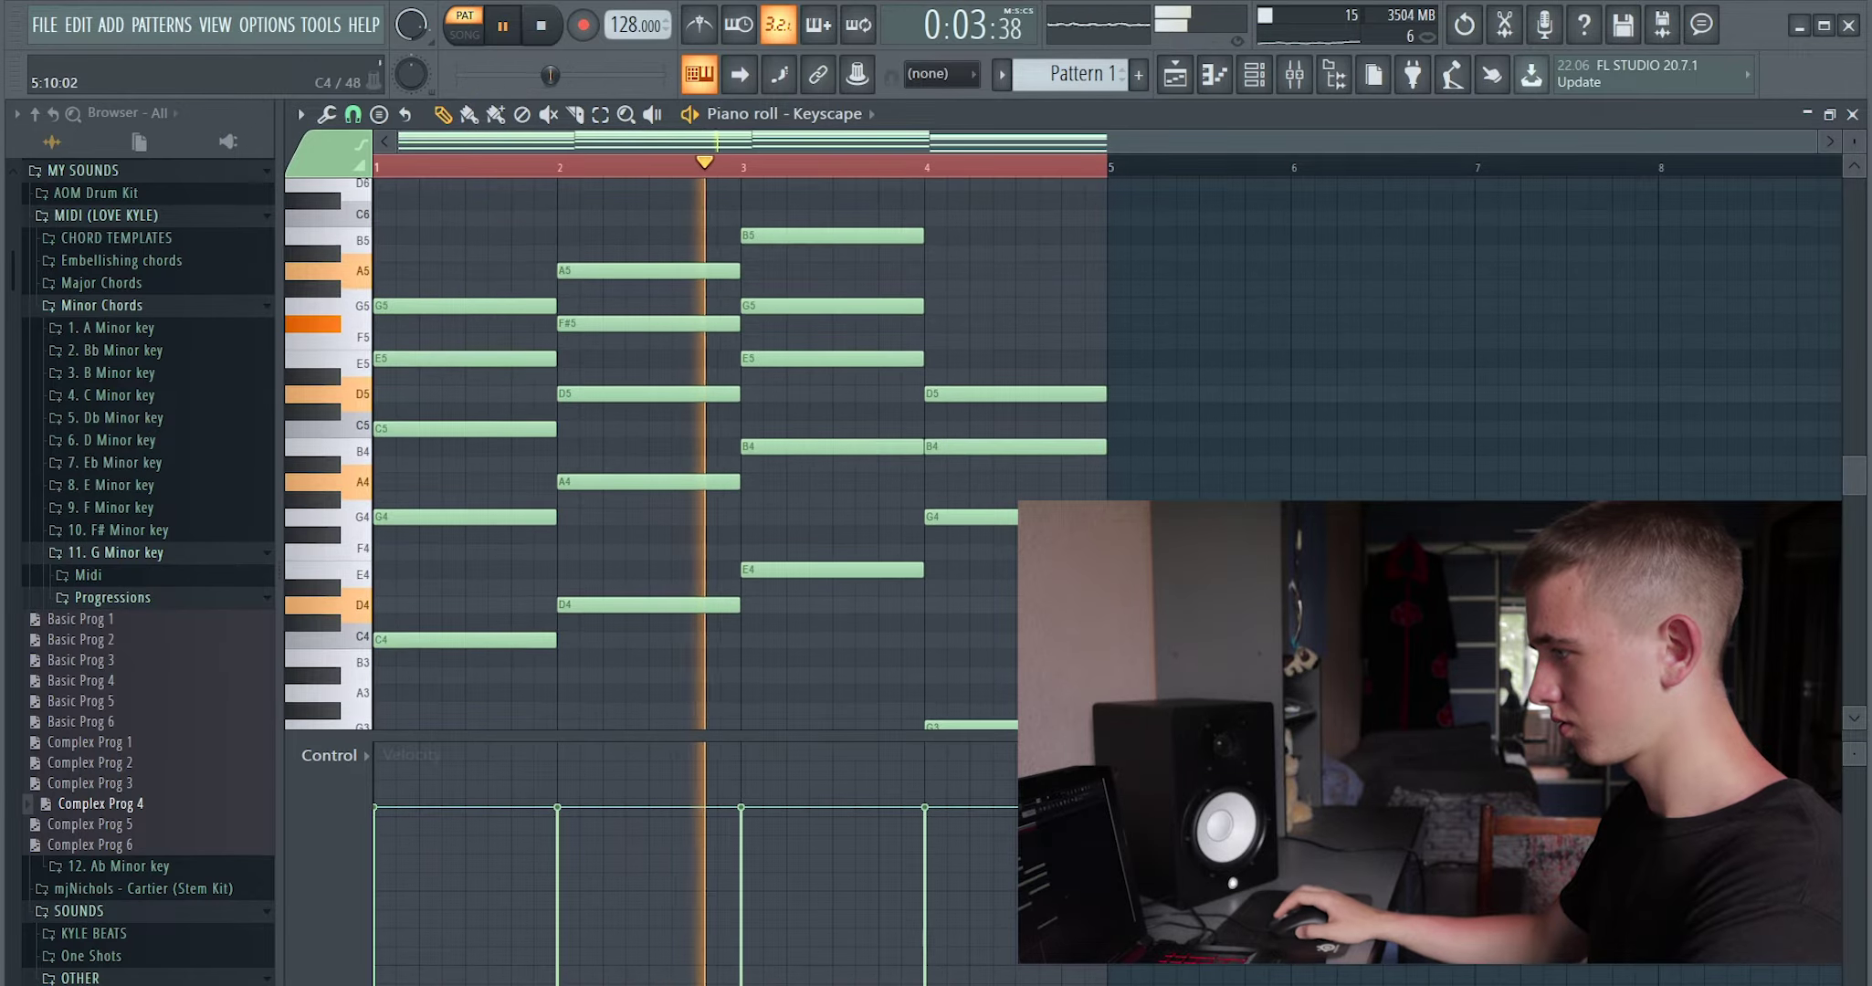
scroll(998, 550, "down", 5)
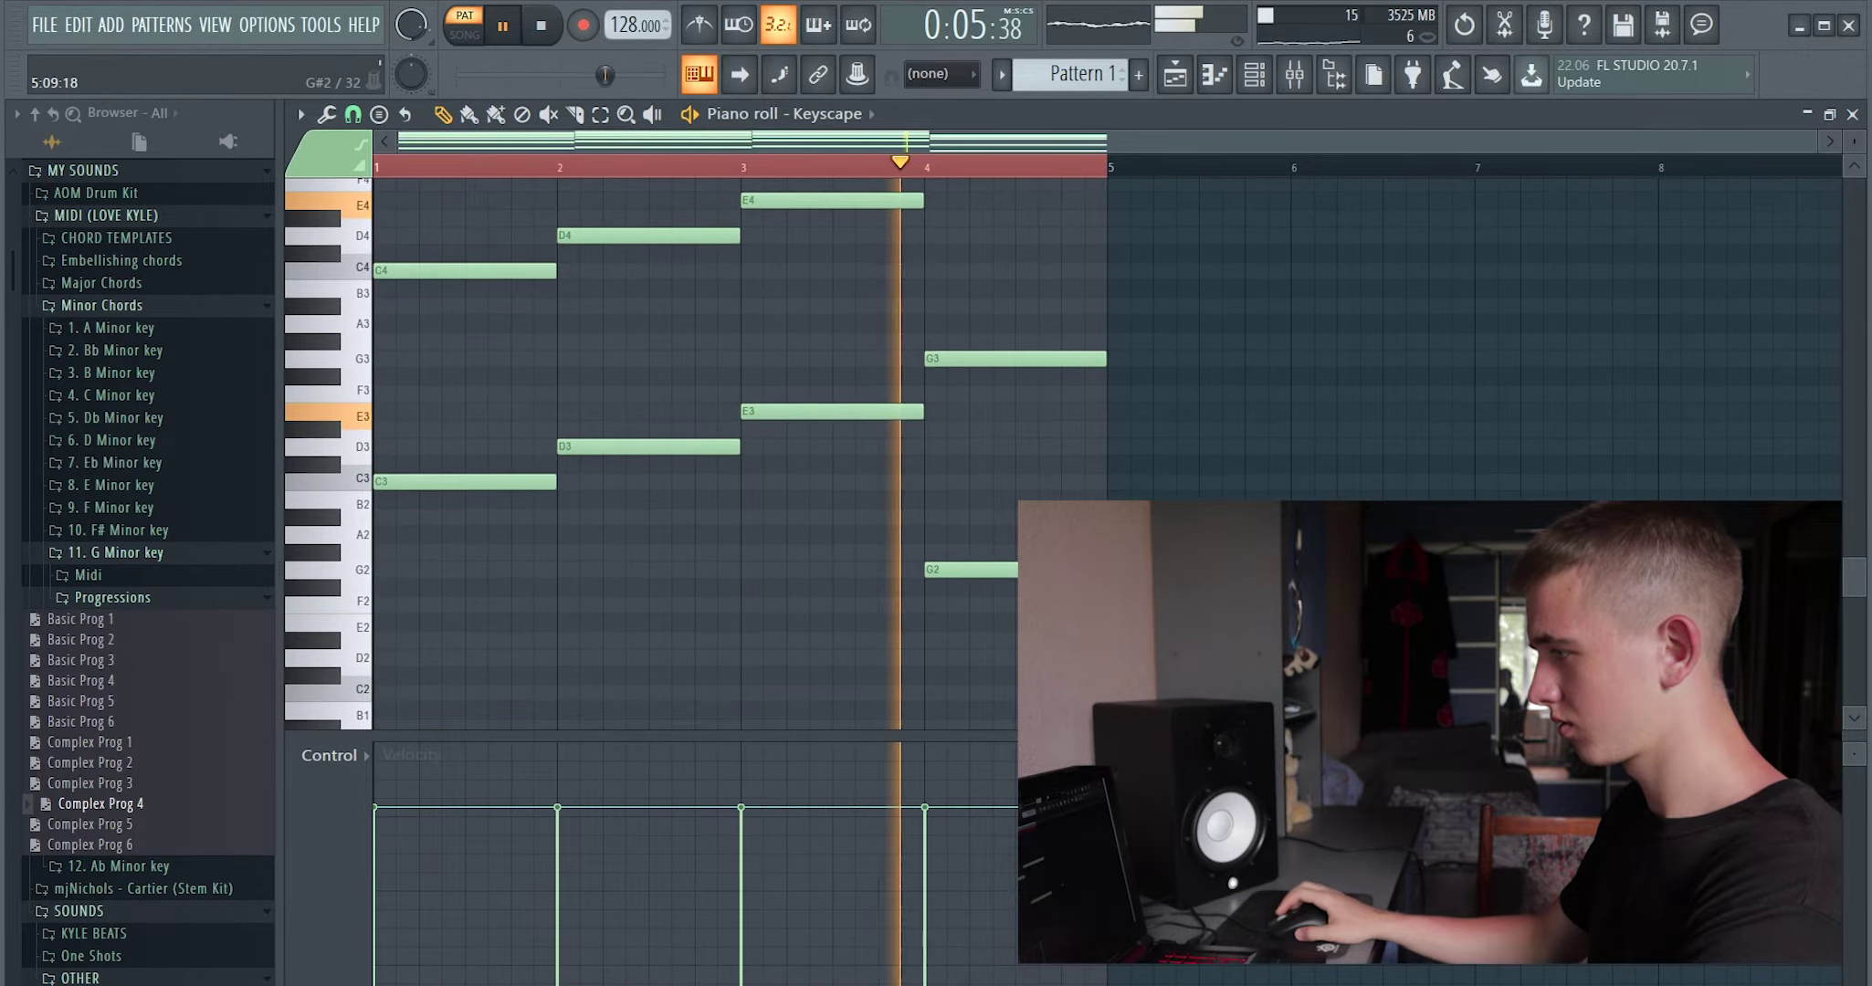
scroll(539, 420, "up", 5)
key("space")
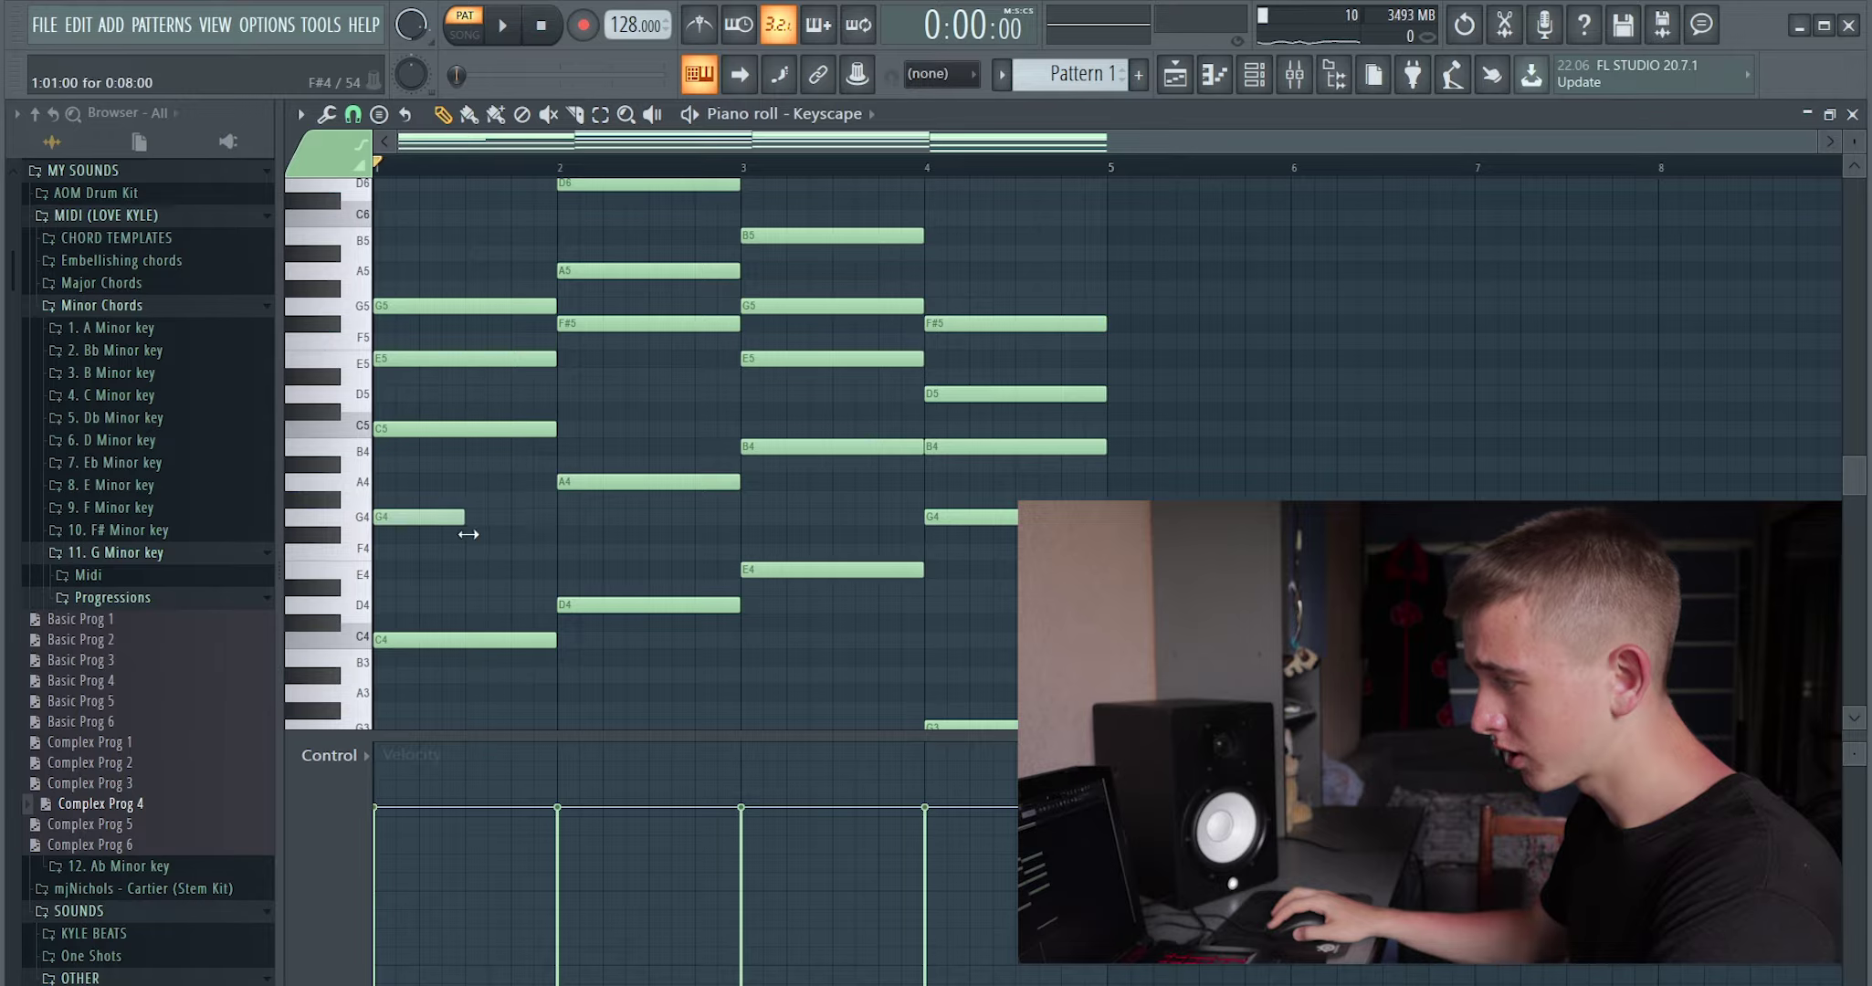
key("ctrl+z")
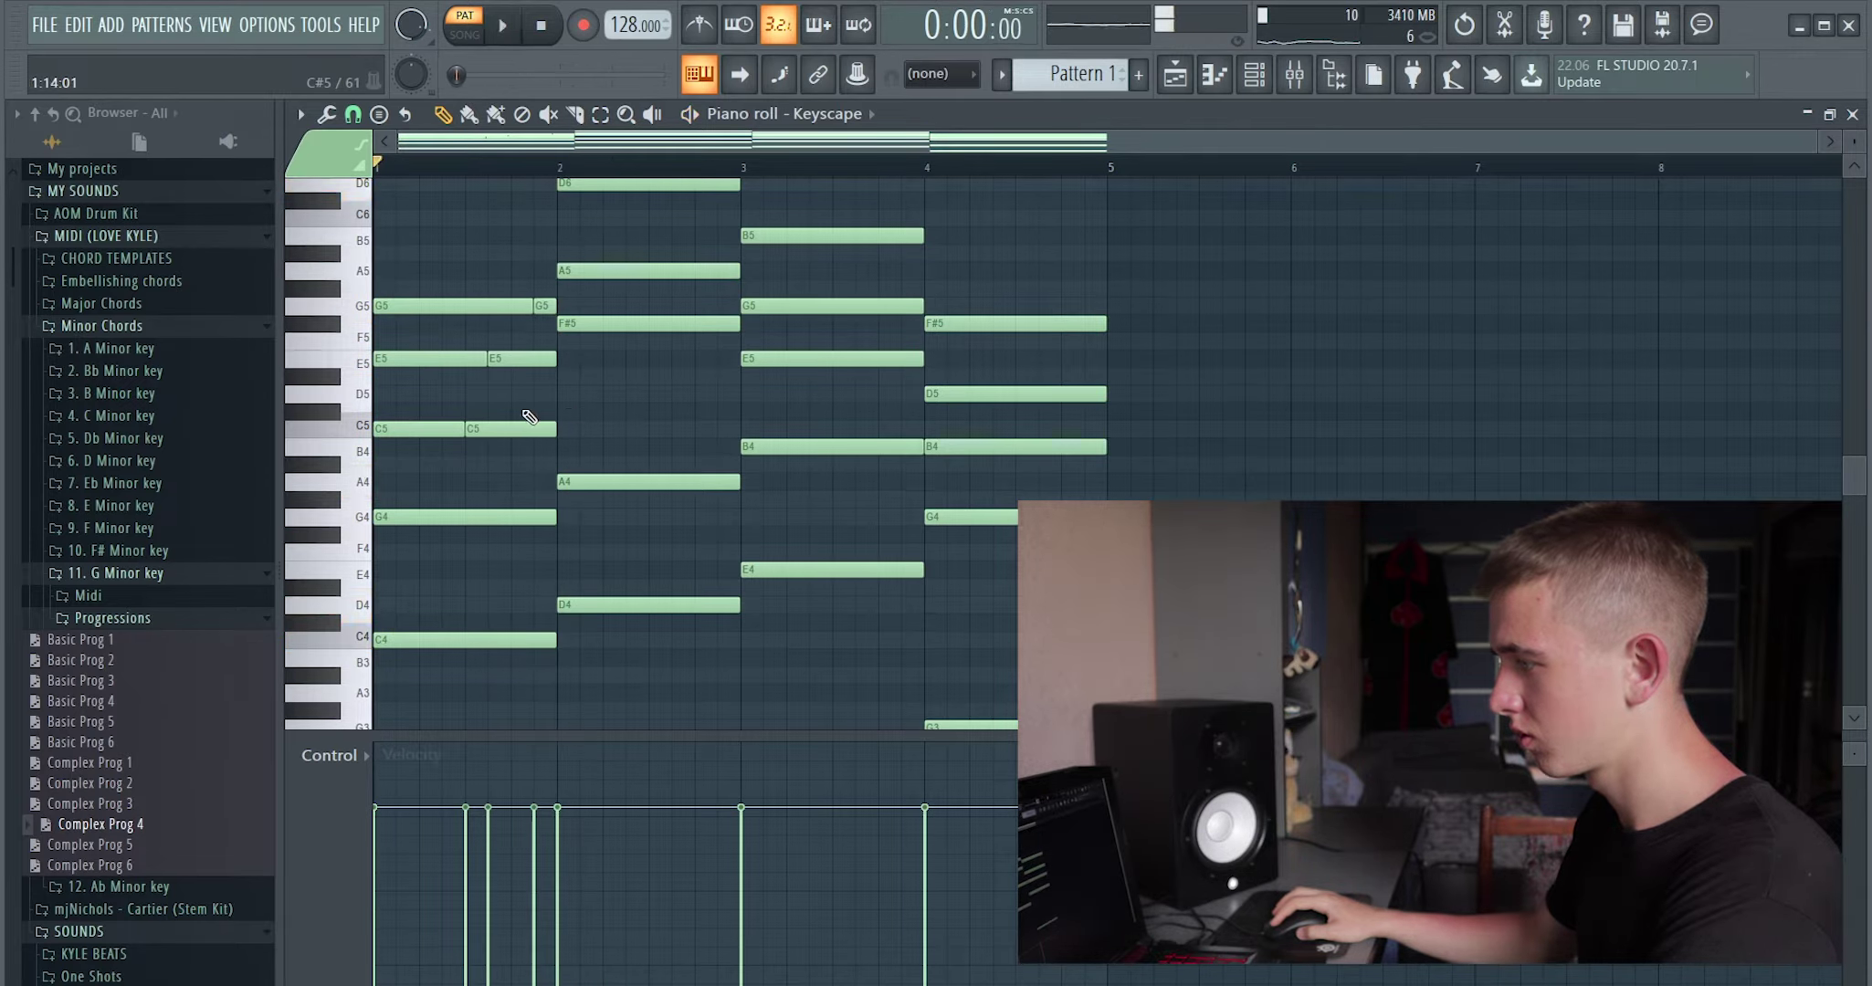
With the pattern playing, split bar 2's F#5 note in two and add a short F#6 at the end of that bar.
key("space")
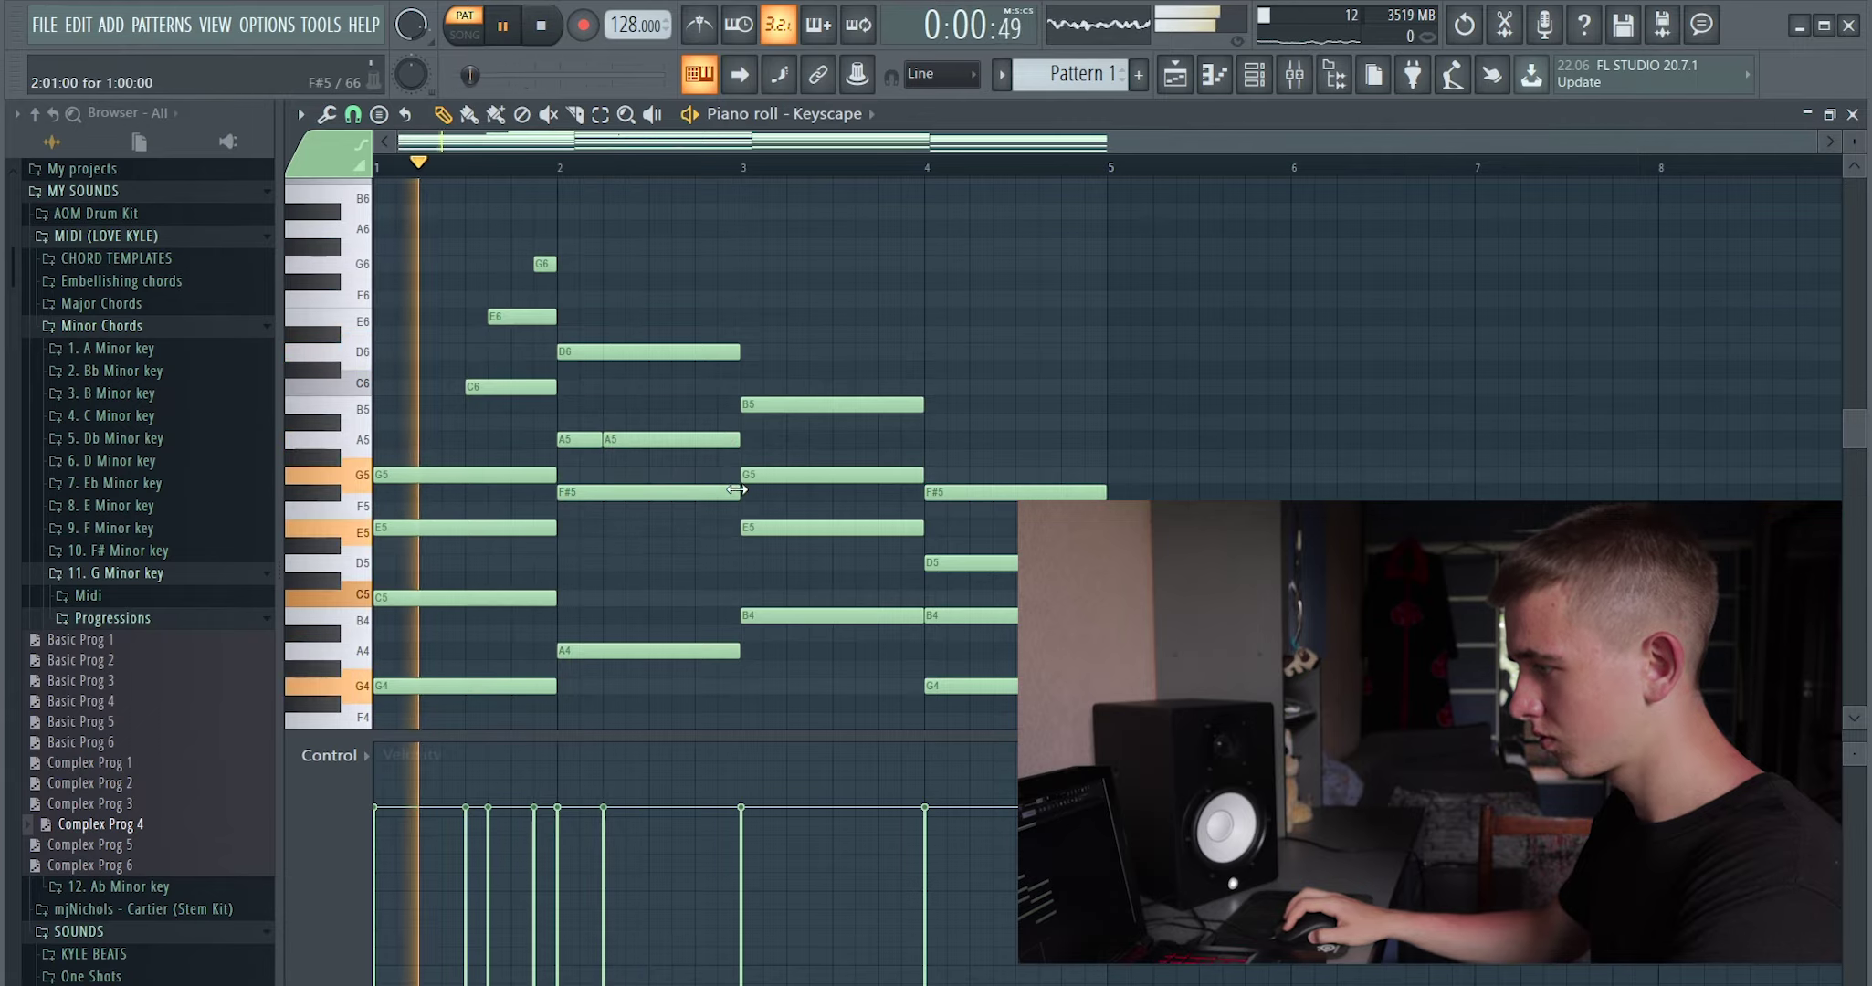
left_click_drag(736, 490, 647, 492)
left_click(684, 493)
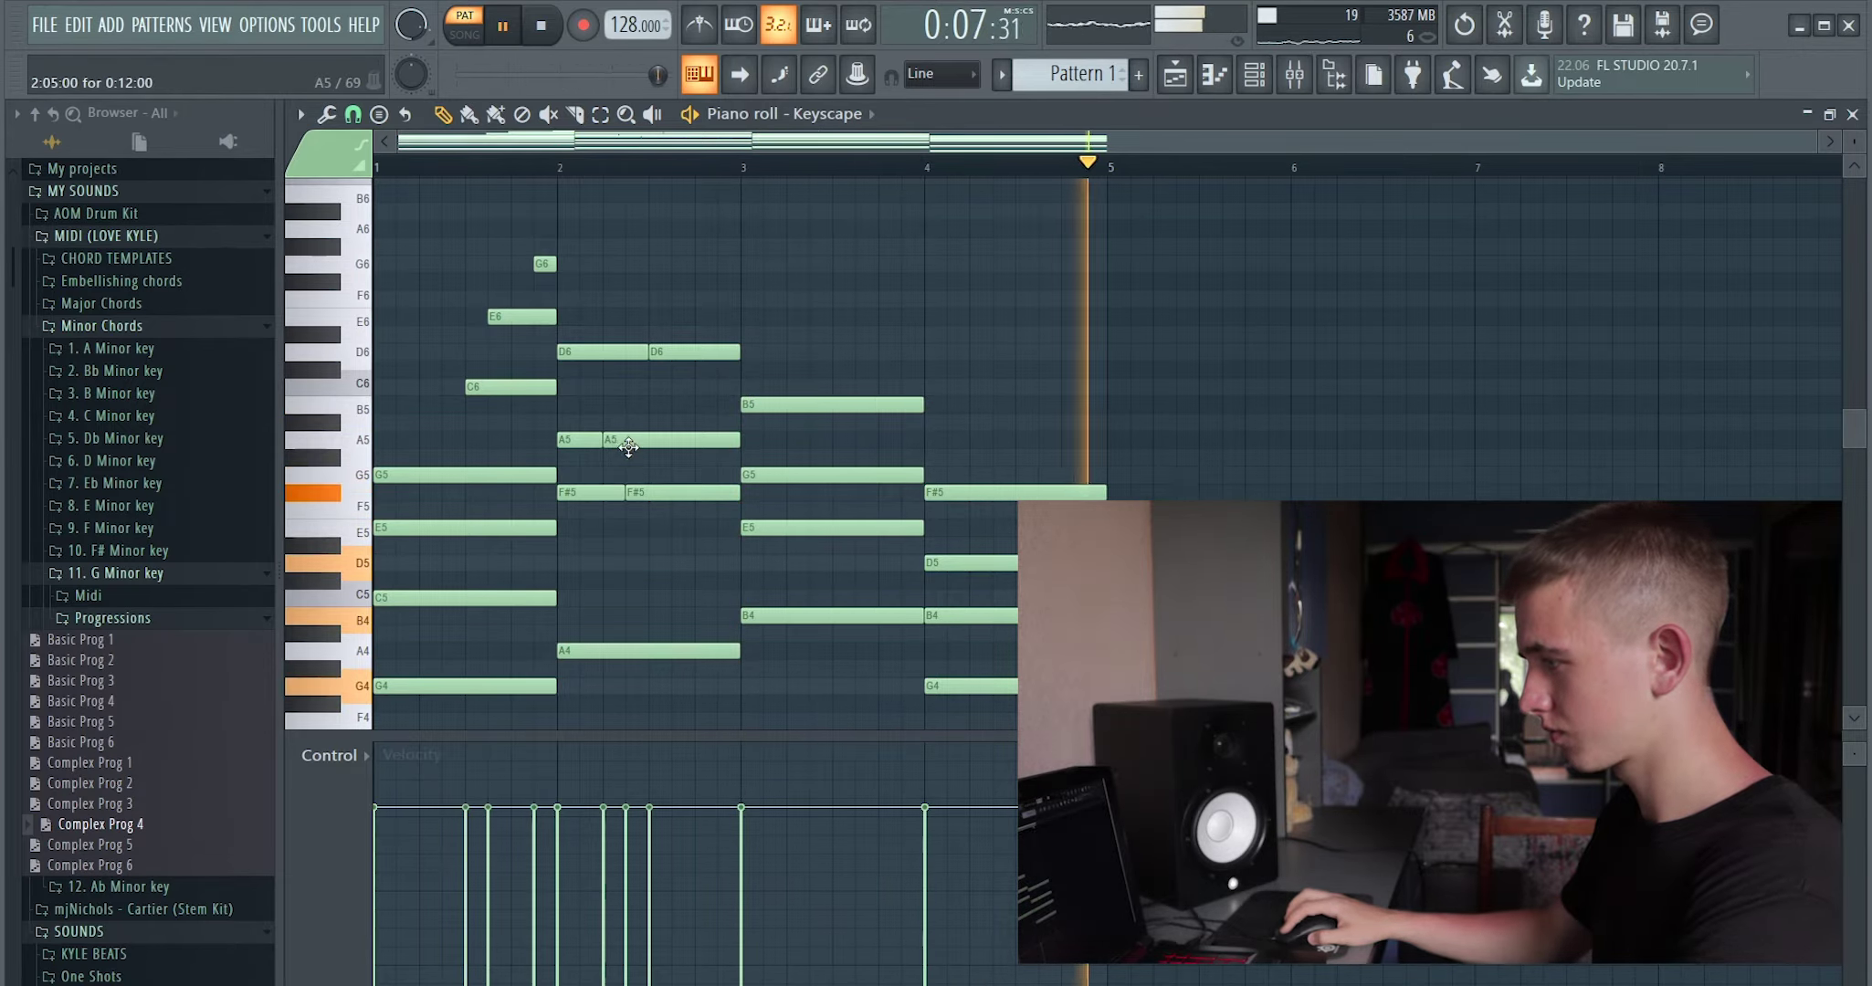
left_click(726, 281)
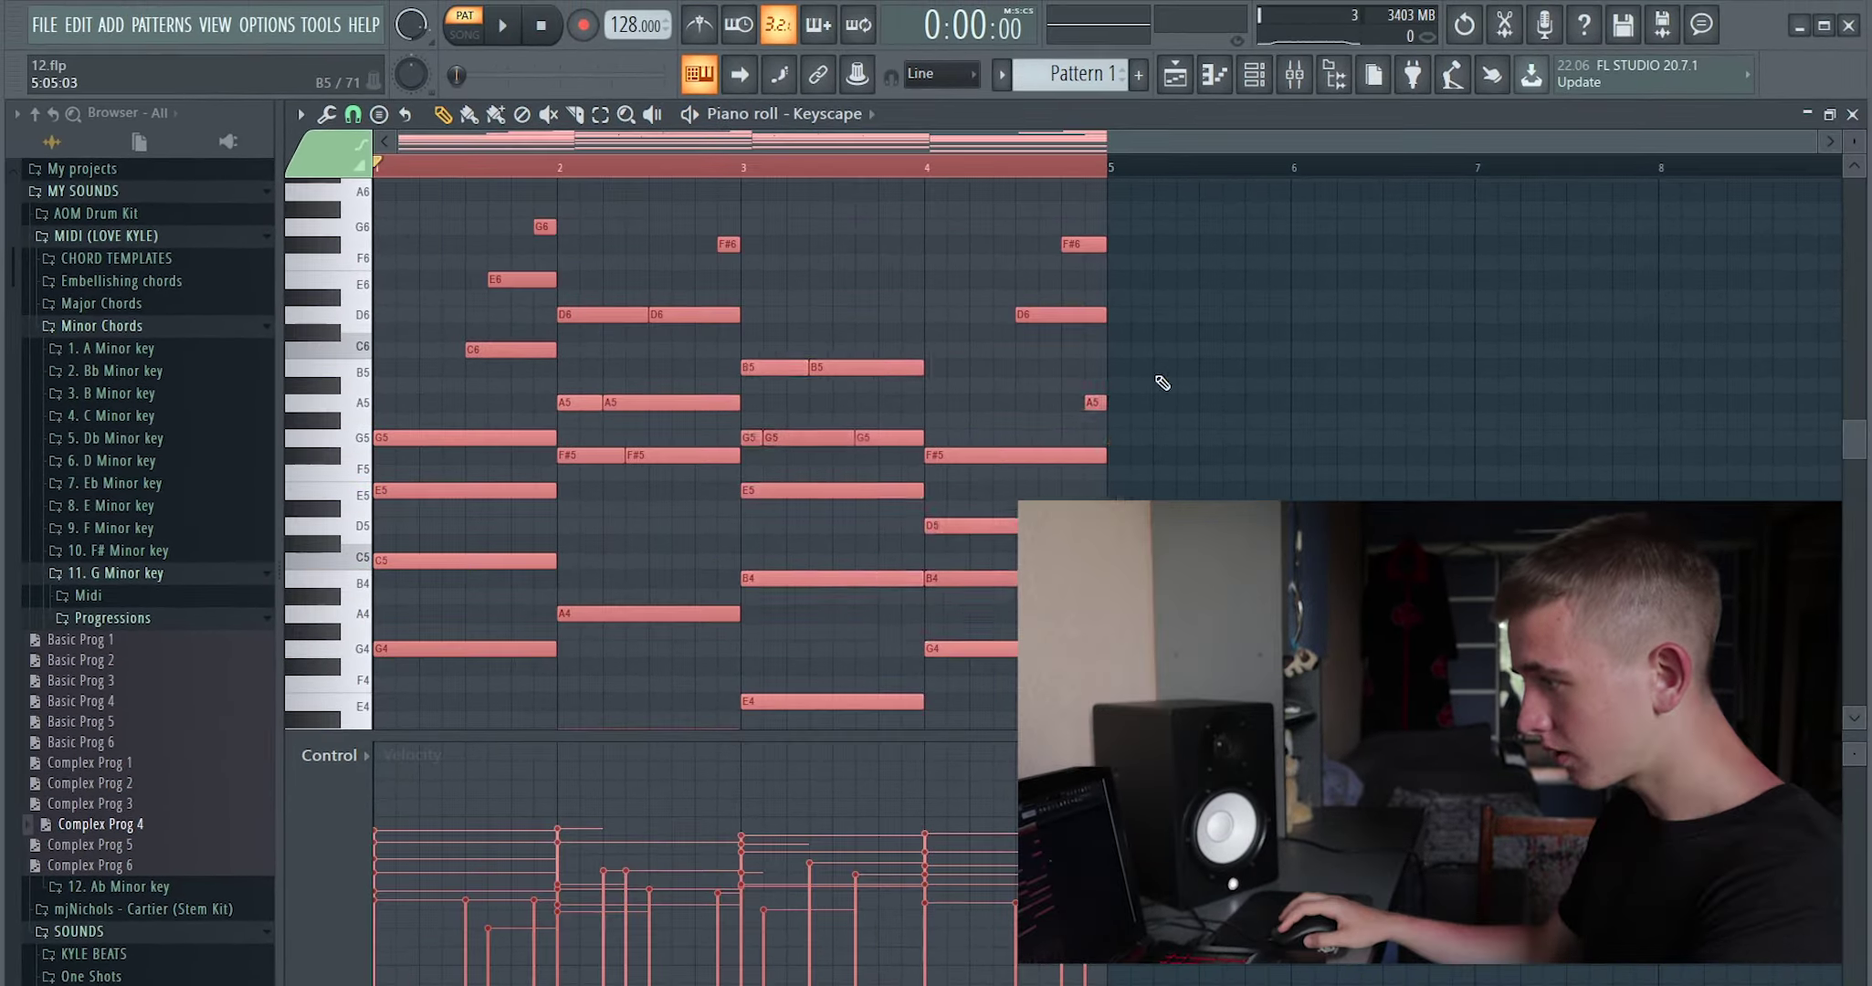
Apply Strumizer to all selected Keyscape notes, using a slight start time strength.
key("alt+s")
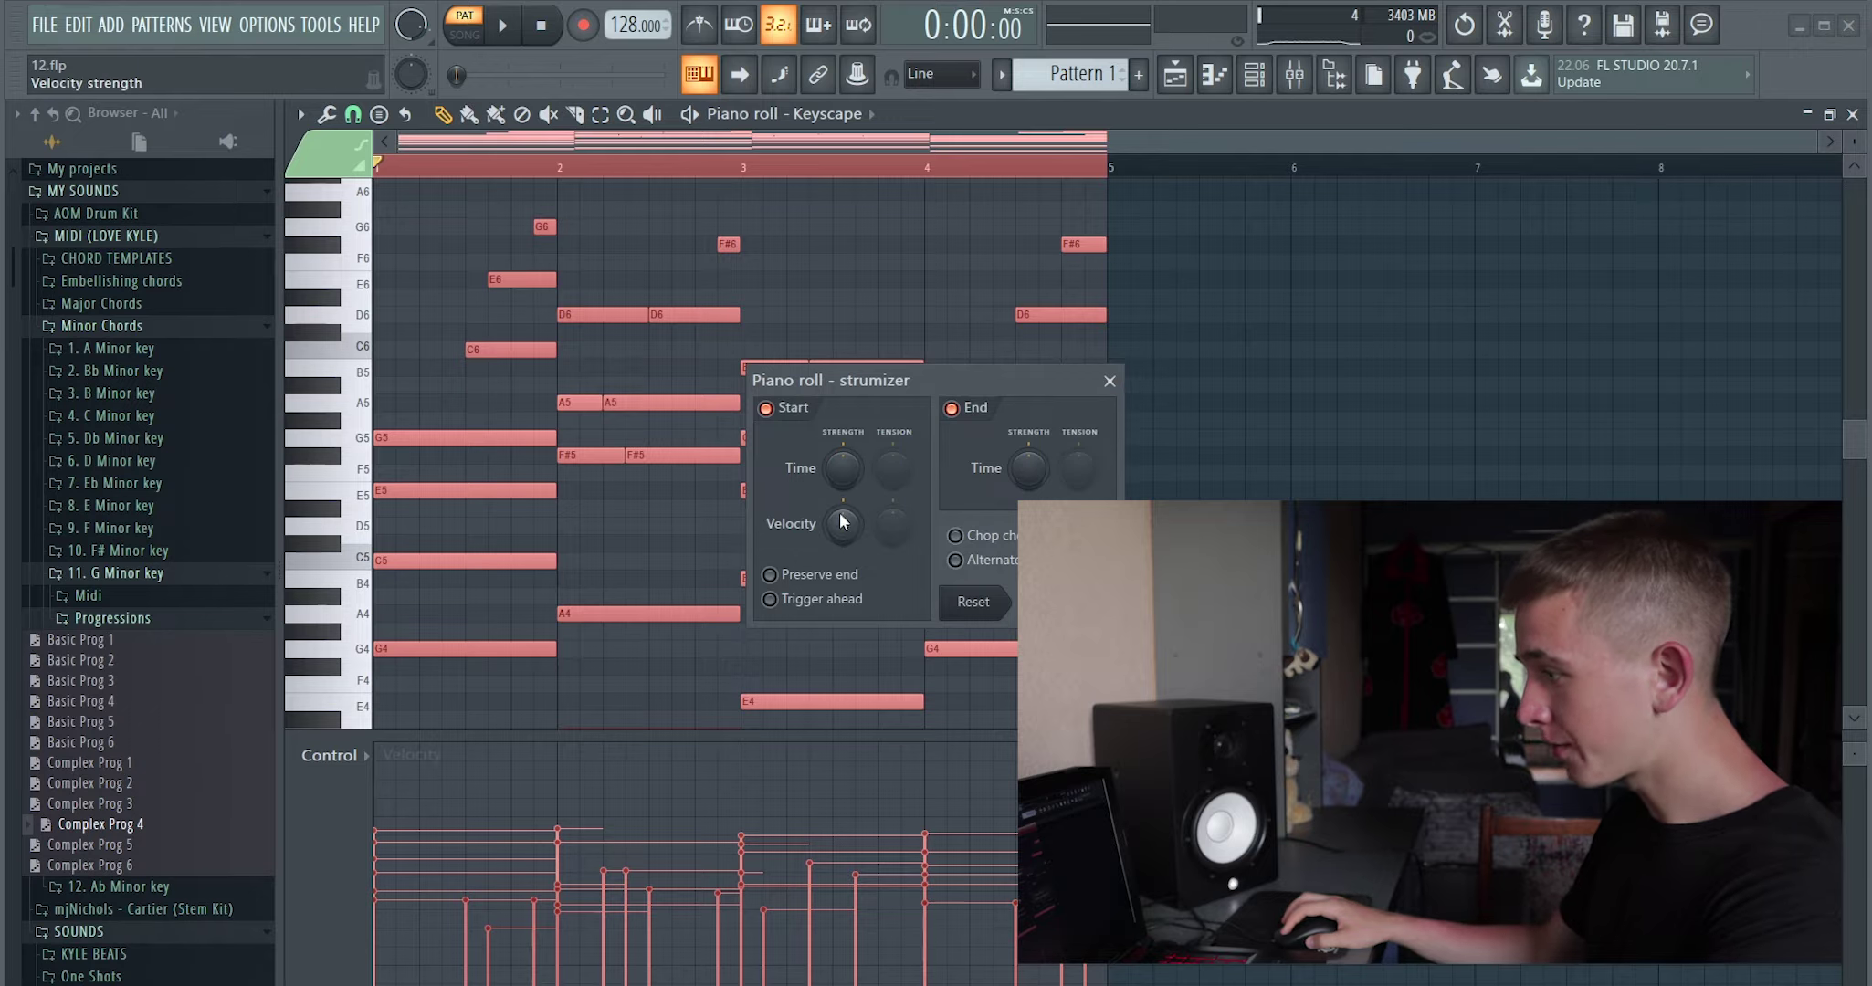
left_click_drag(842, 467, 842, 448)
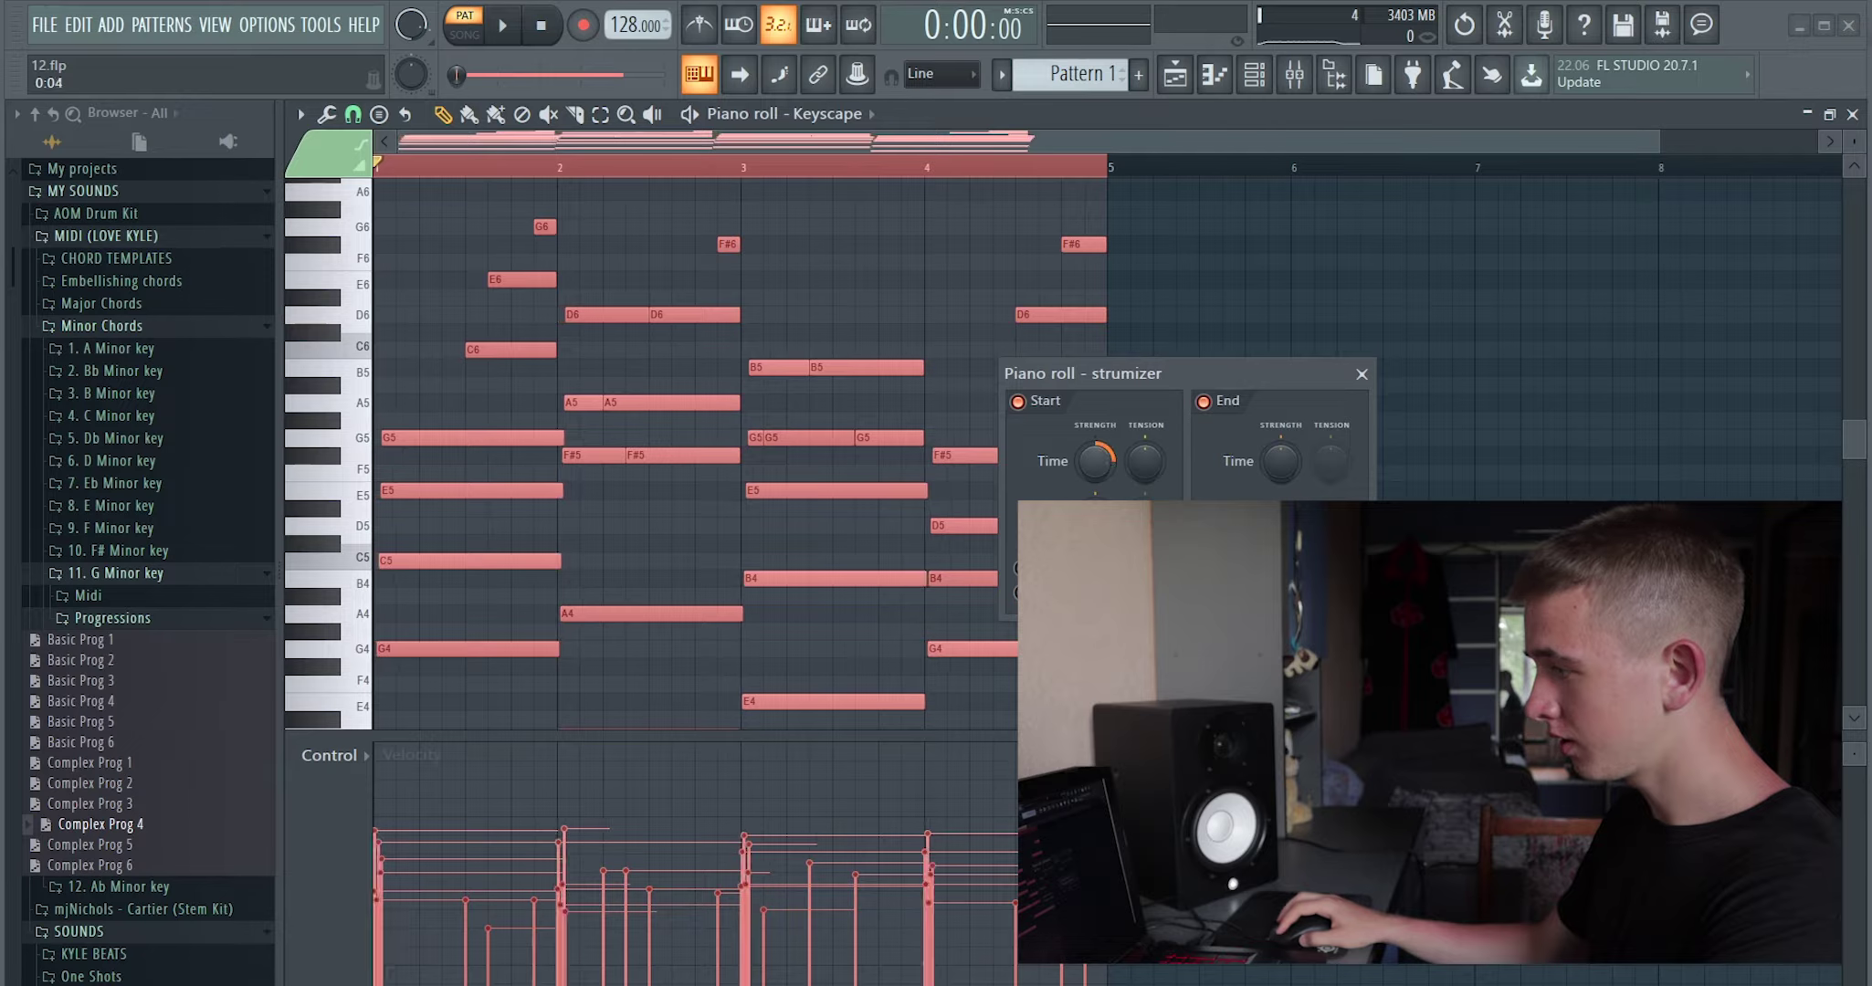
left_click_drag(1095, 461, 1095, 470)
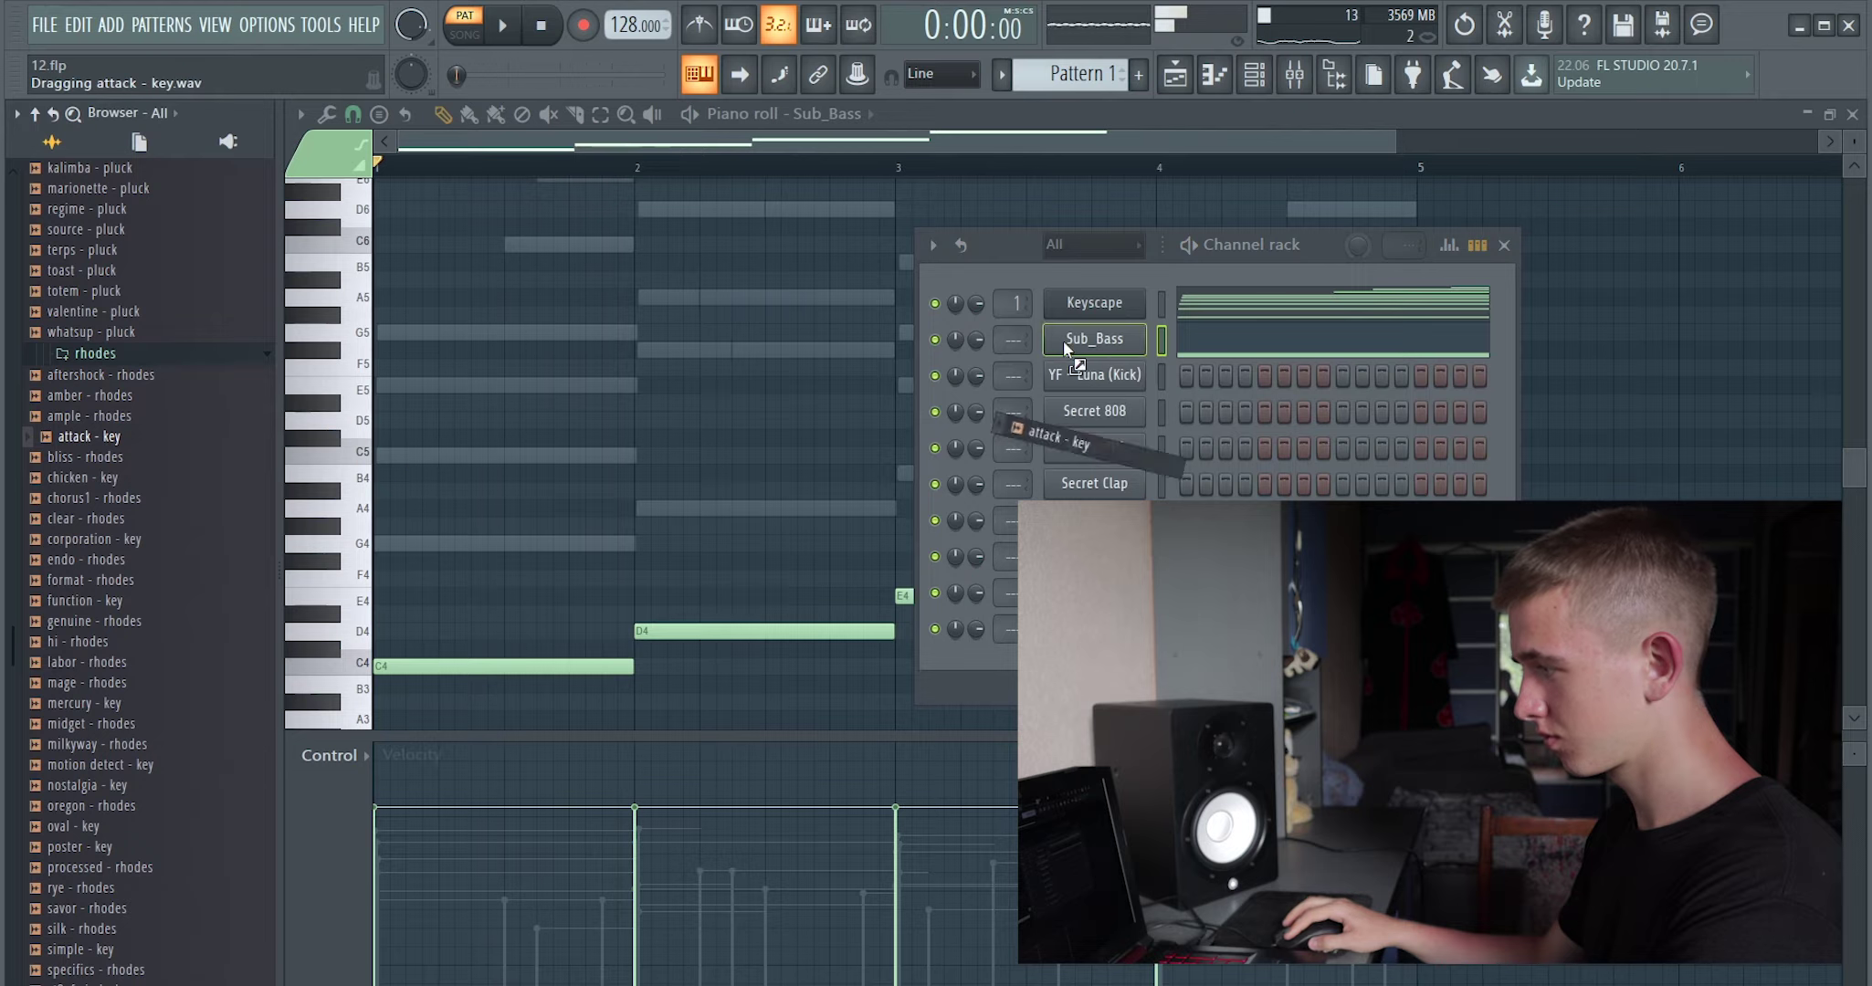
Add the attack - key sample as a channel next to Sub_Bass and open its piano roll.
left_click_drag(1062, 340, 1091, 354)
right_click(1121, 373)
left_click(1187, 372)
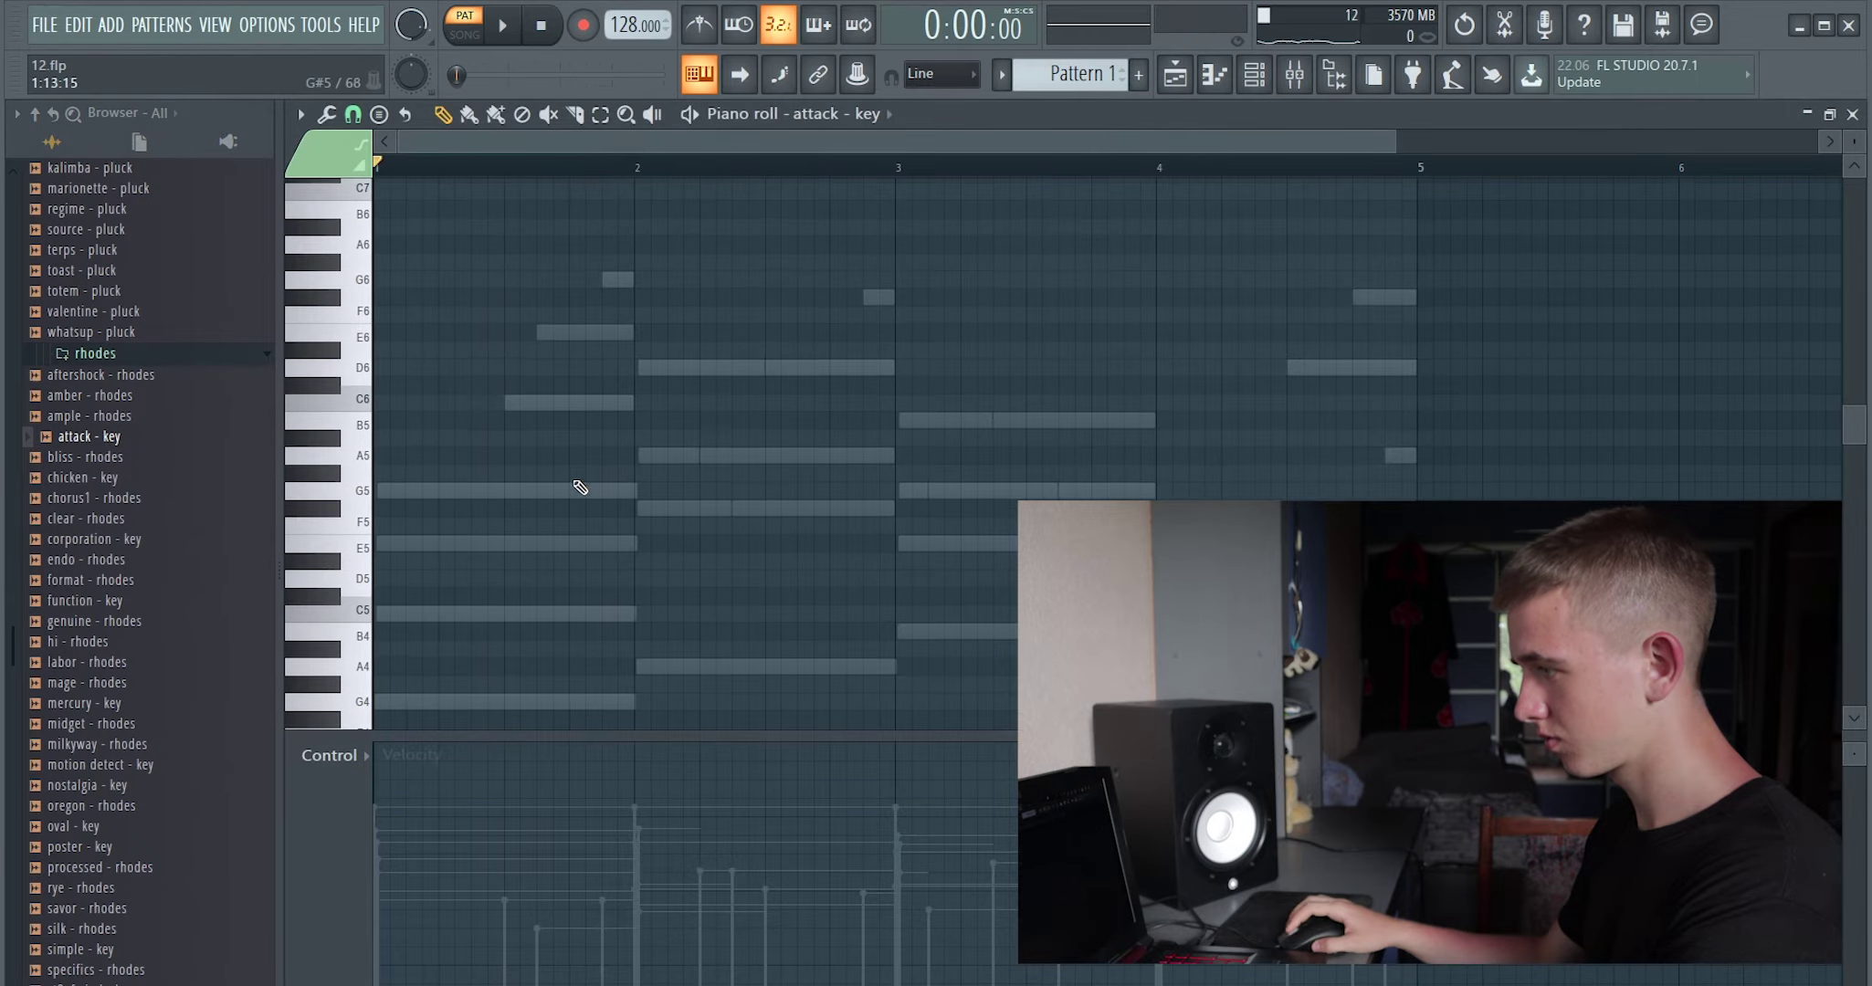
Draw C6, E6 and G6 notes in bar 1 over the ghosted Keyscape melody.
left_click(509, 402)
left_click(541, 333)
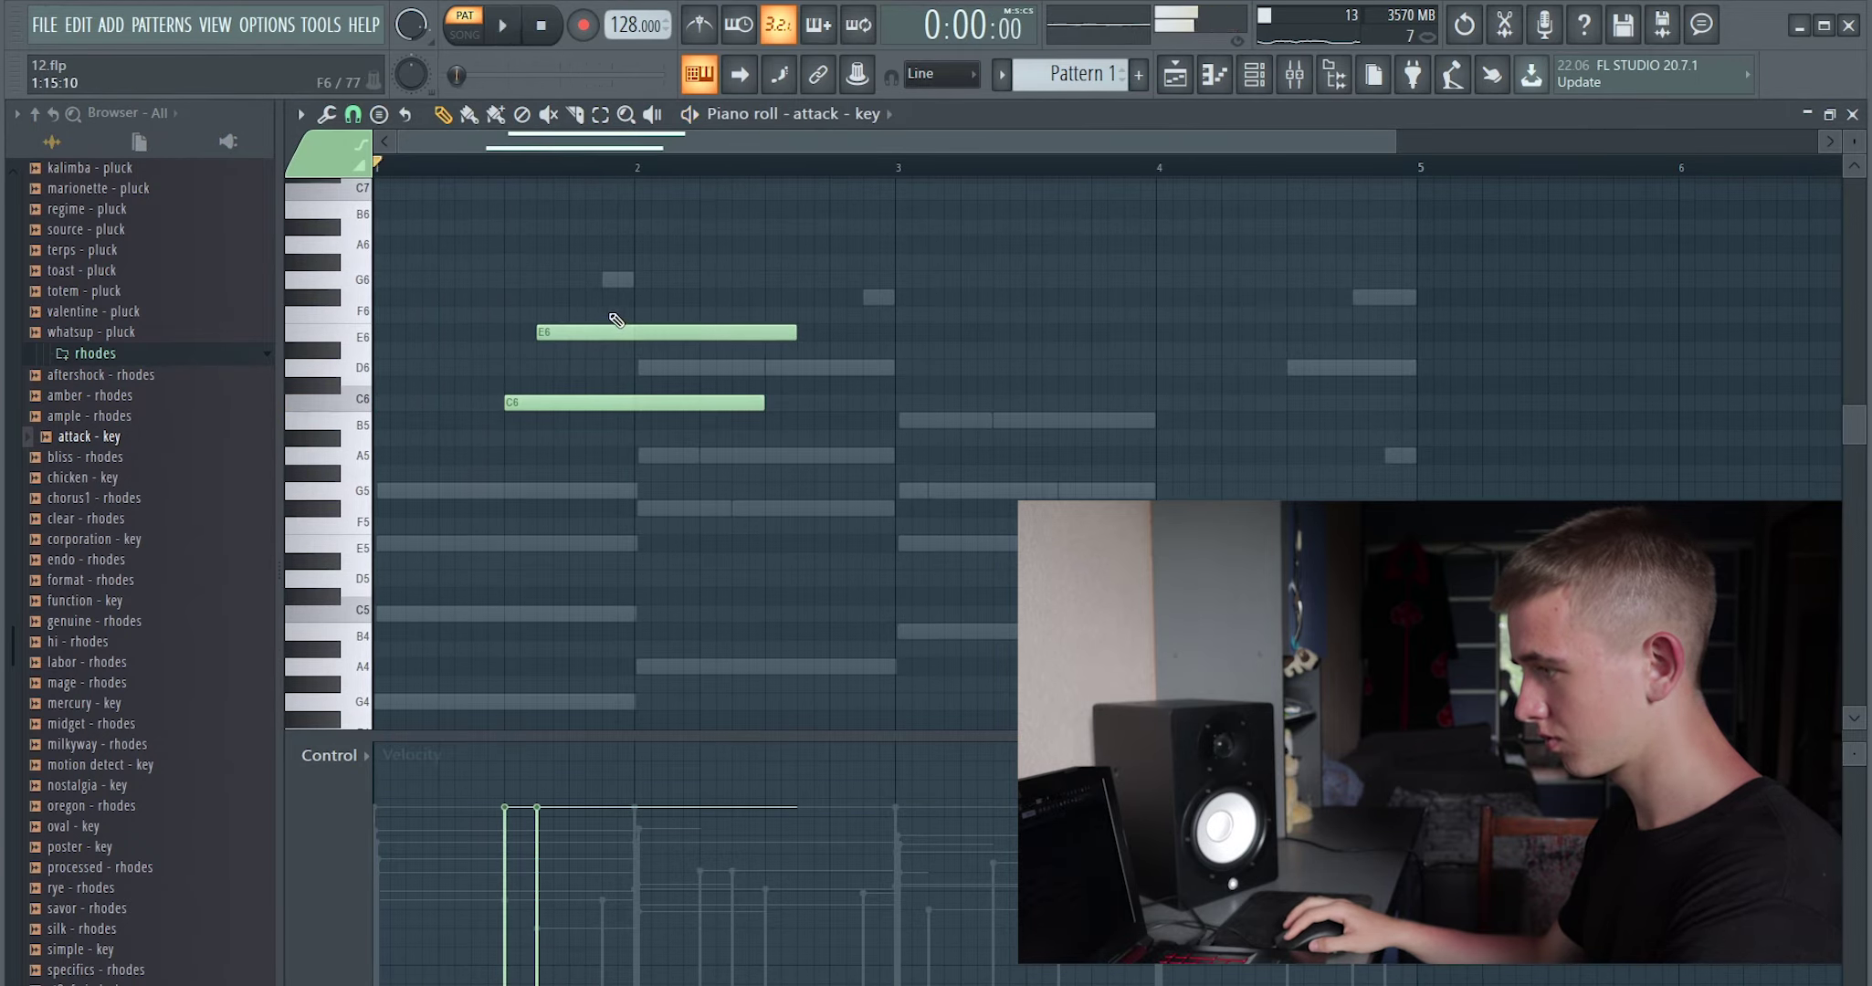
left_click(621, 280)
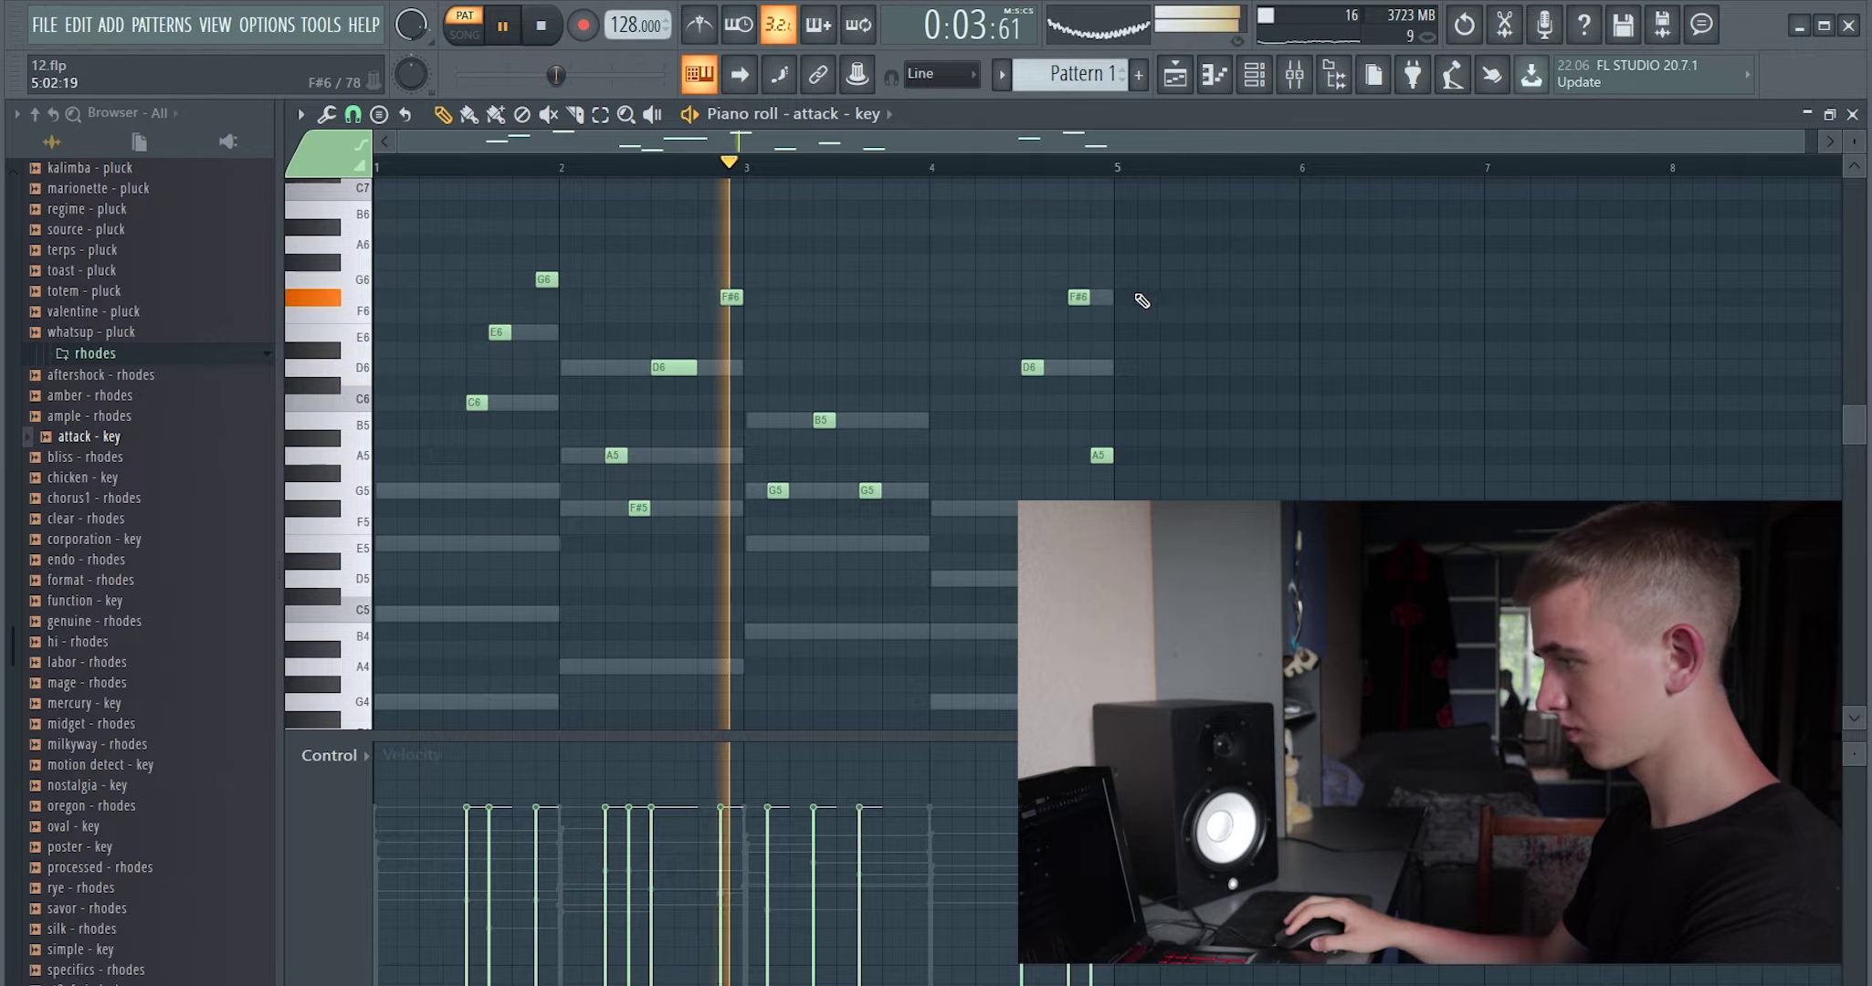
Bring up the channel rack and open the Baby Flute channel in the piano roll.
left_click(1254, 73)
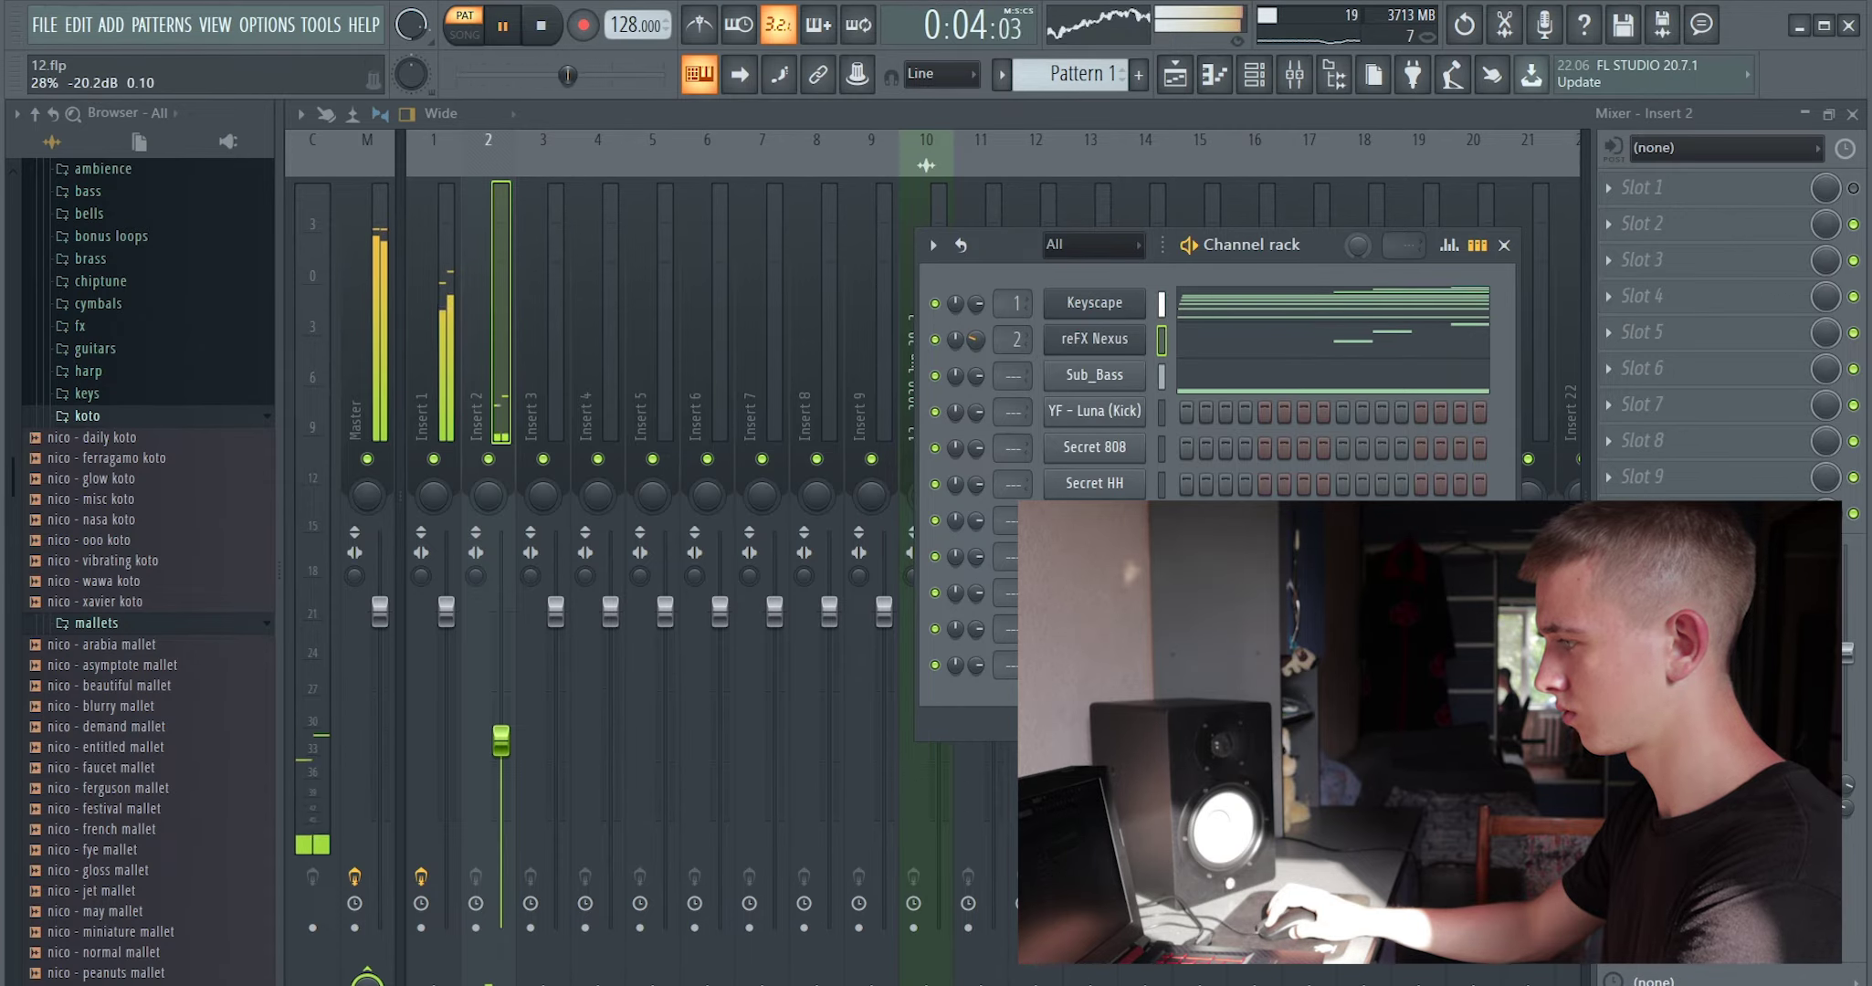
right_click(963, 345)
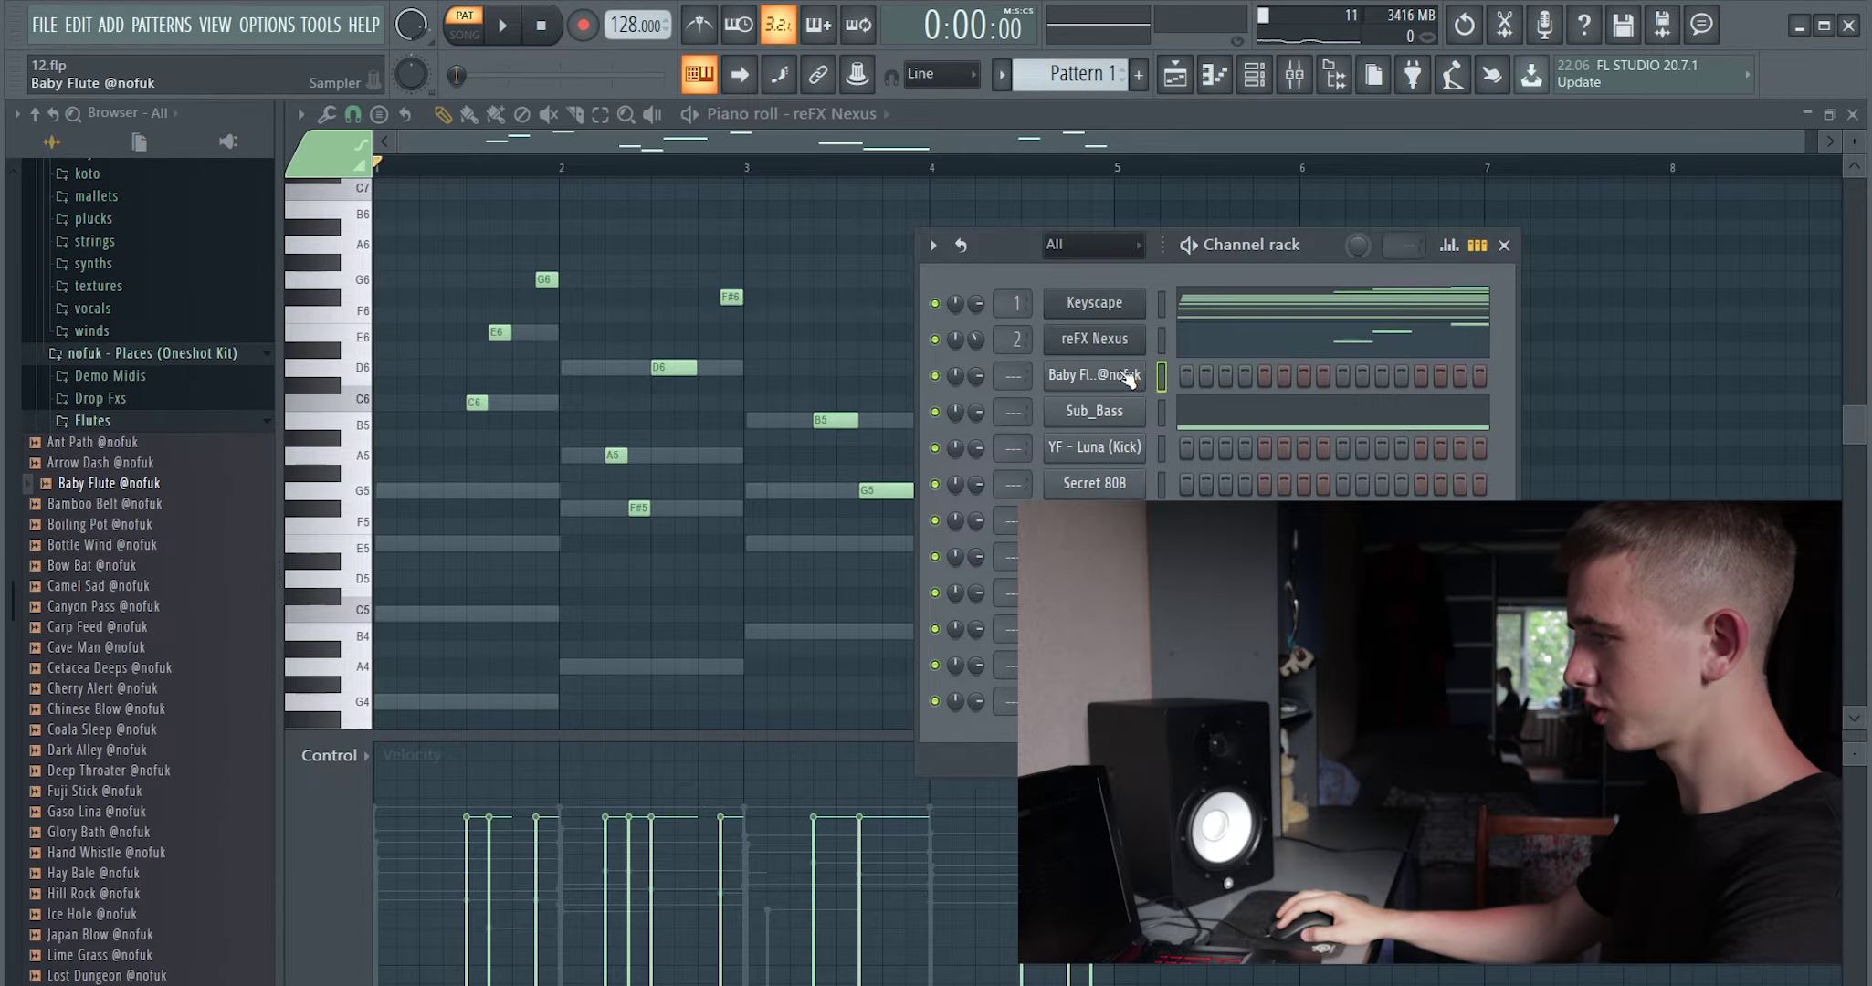
right_click(1137, 367)
left_click(1196, 374)
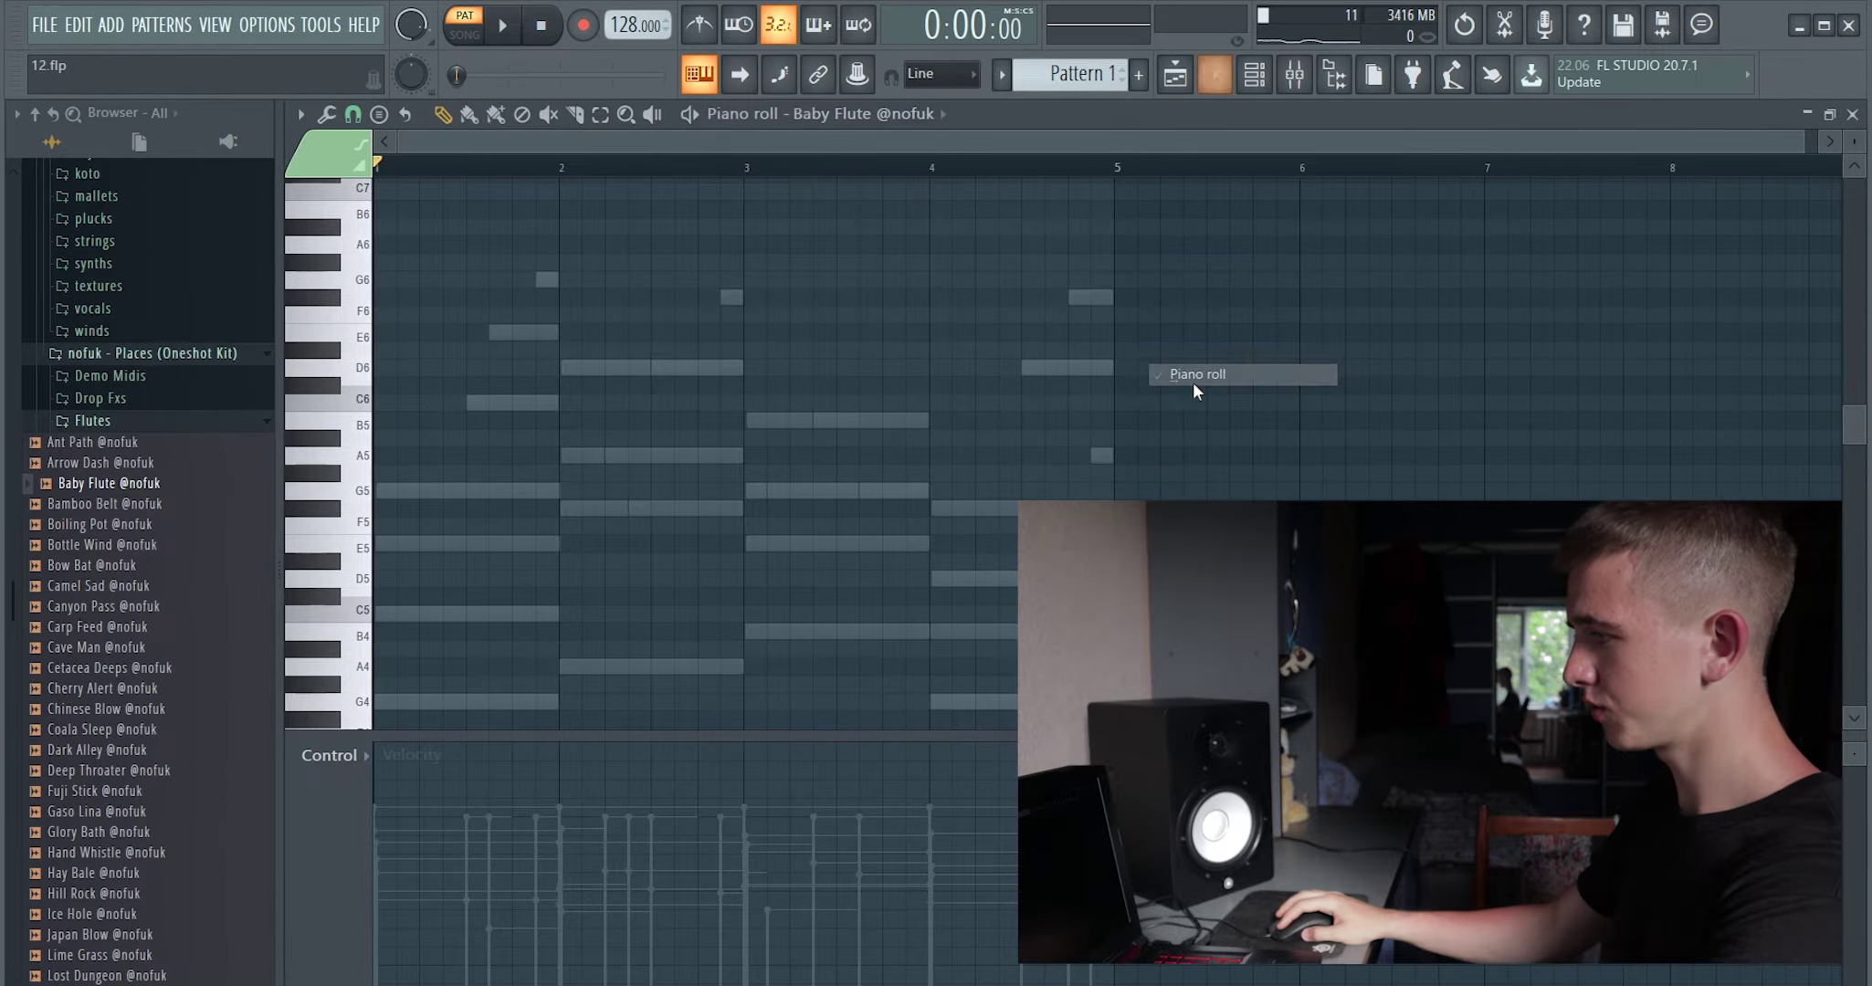
Lengthen the short C6 flute note in bar 1 so it reaches the start of the E6 note.
scroll(601, 480, "down", 2)
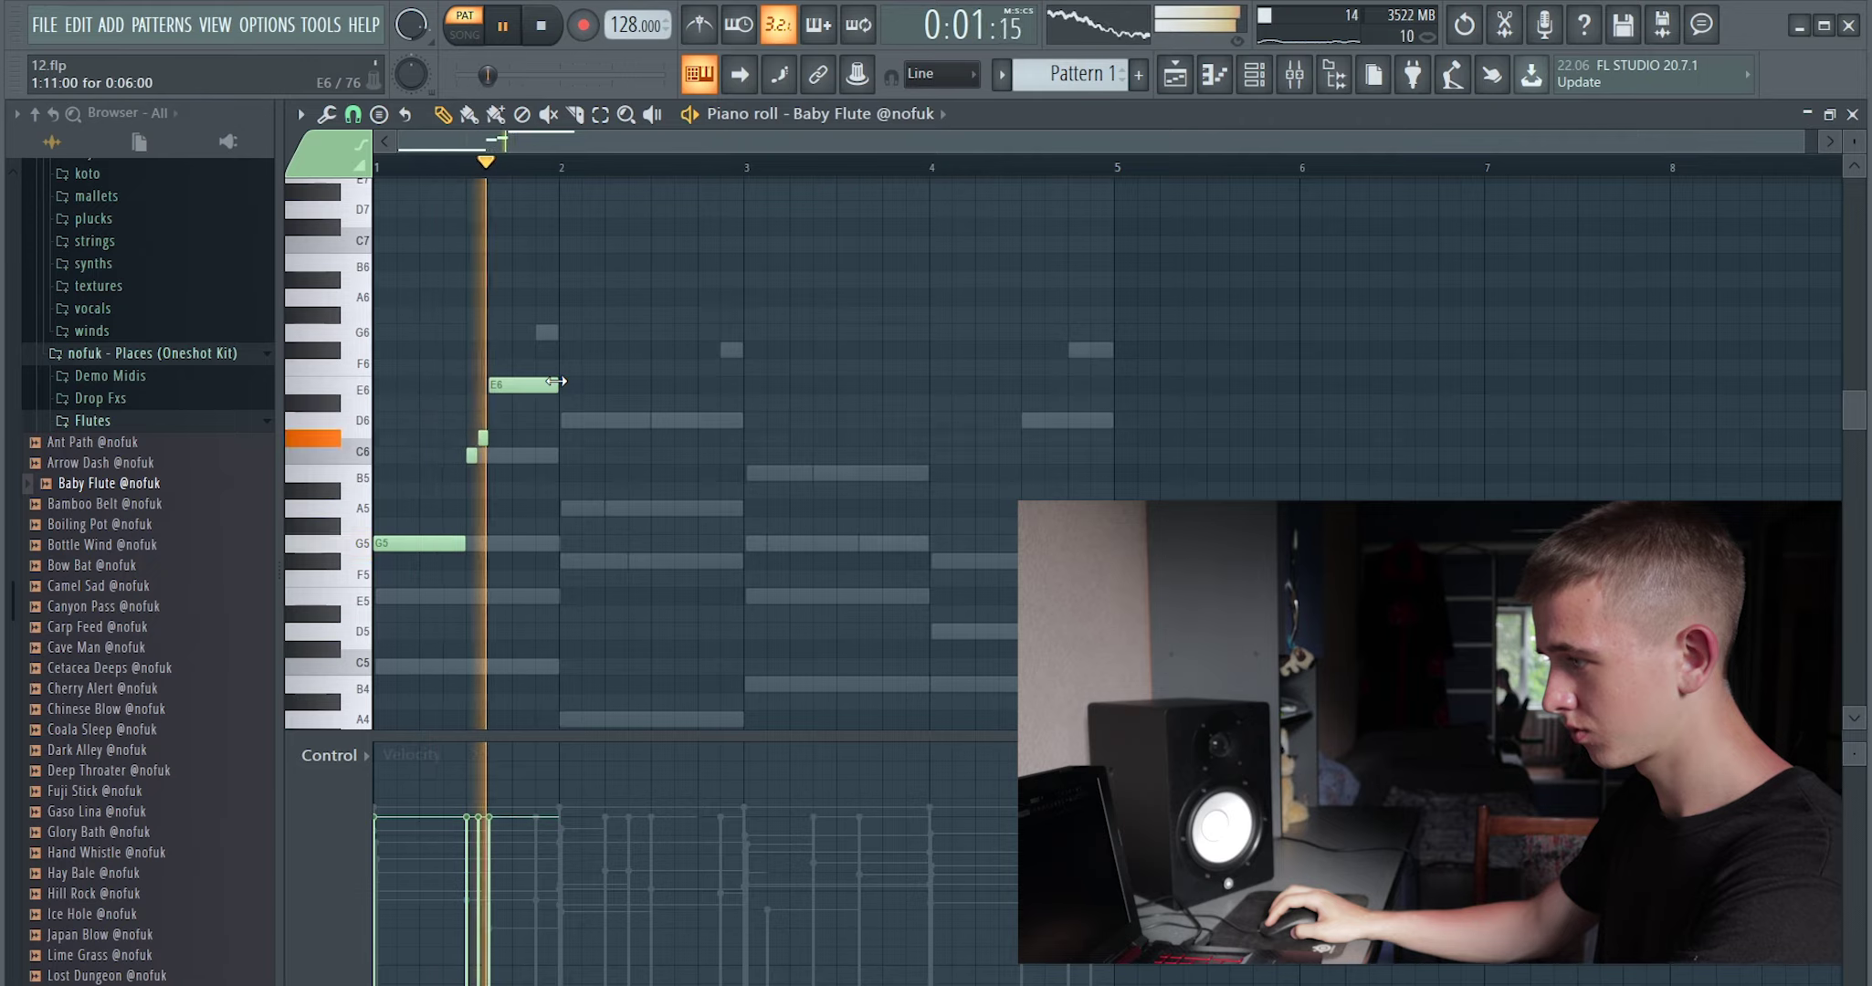
key("space")
left_click_drag(474, 456, 488, 457)
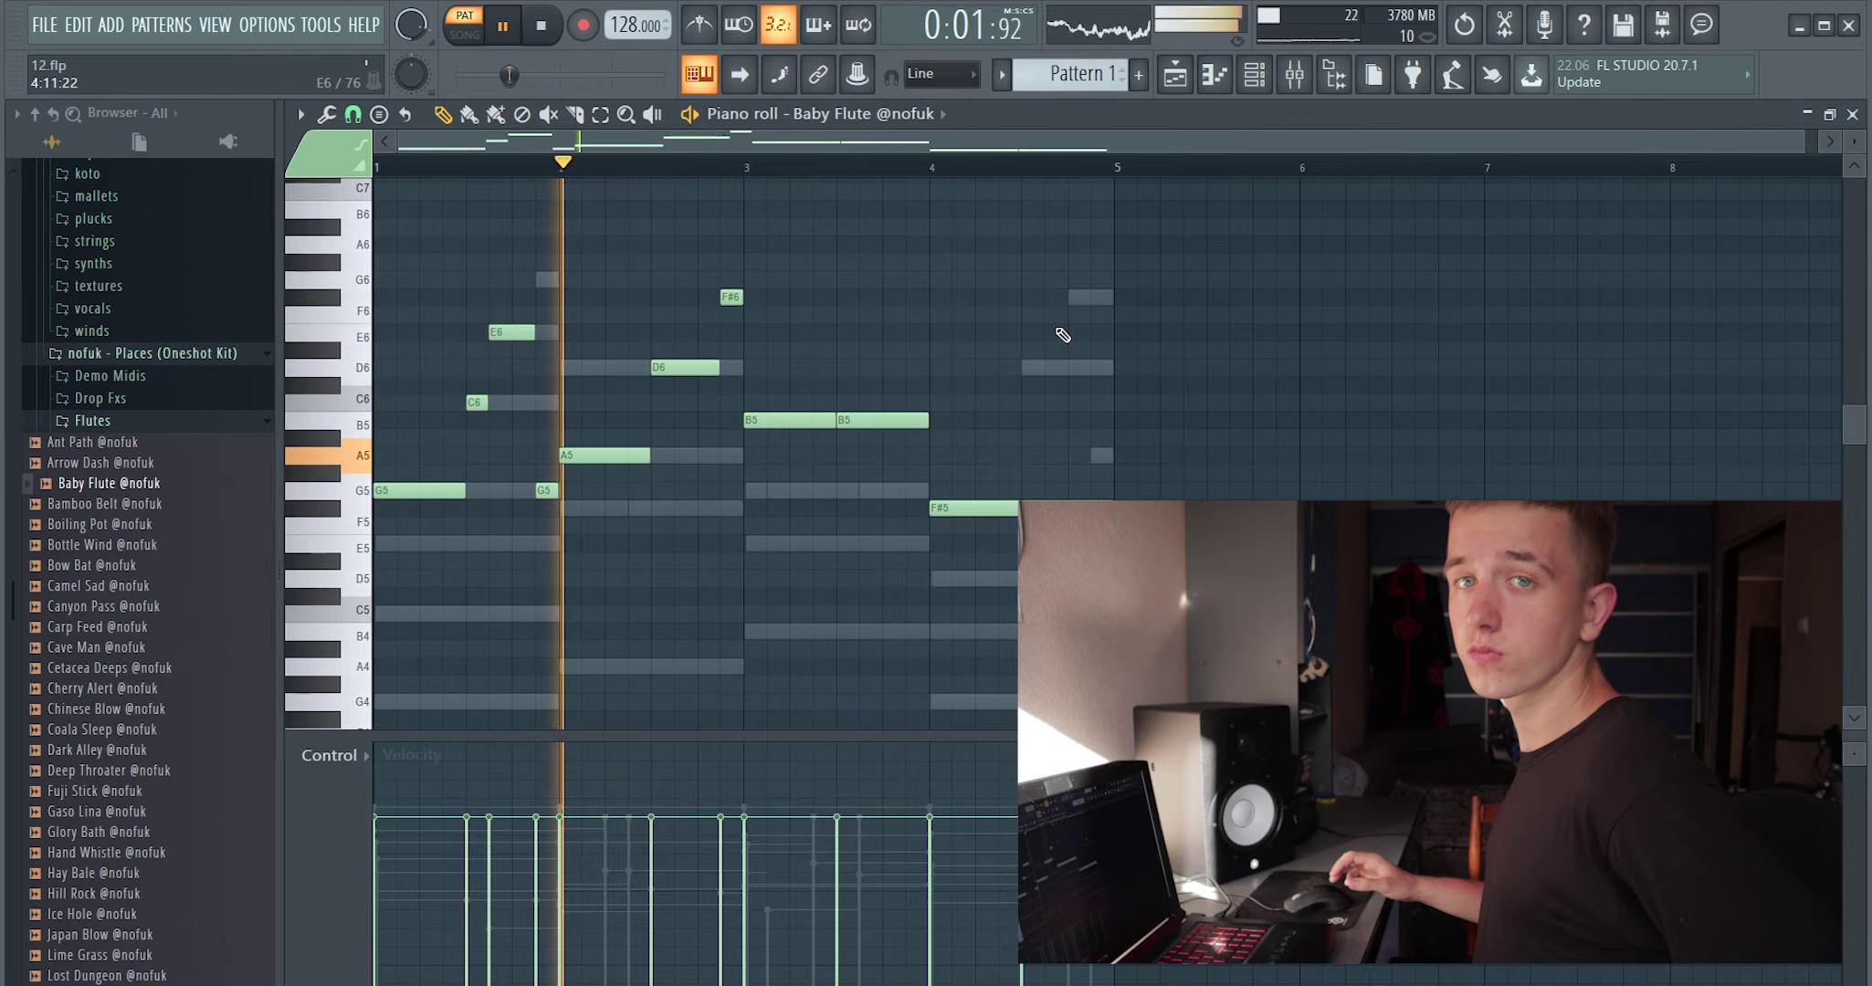
Lower bar 1's E6 flute note one octave to E5, comparing both octaves during playback.
left_click(512, 331, "ctrl")
key("ctrl+Down")
key("space")
key("space")
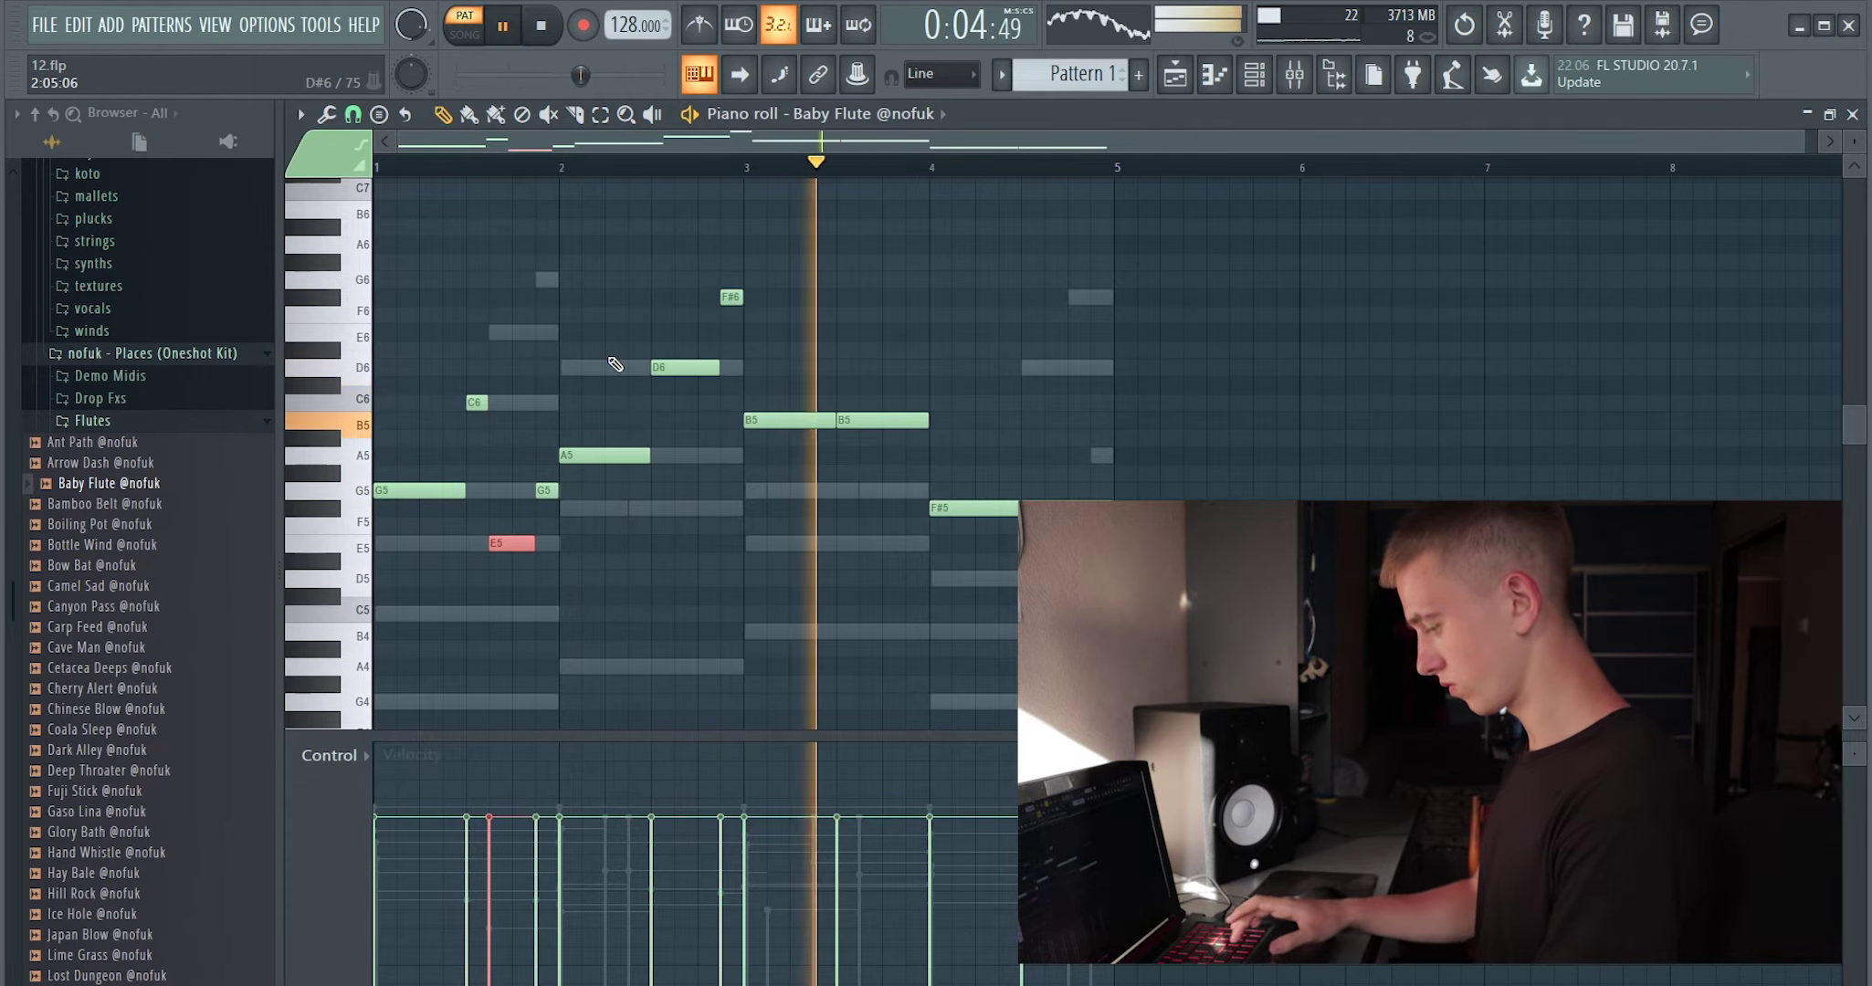
key("ctrl+Up")
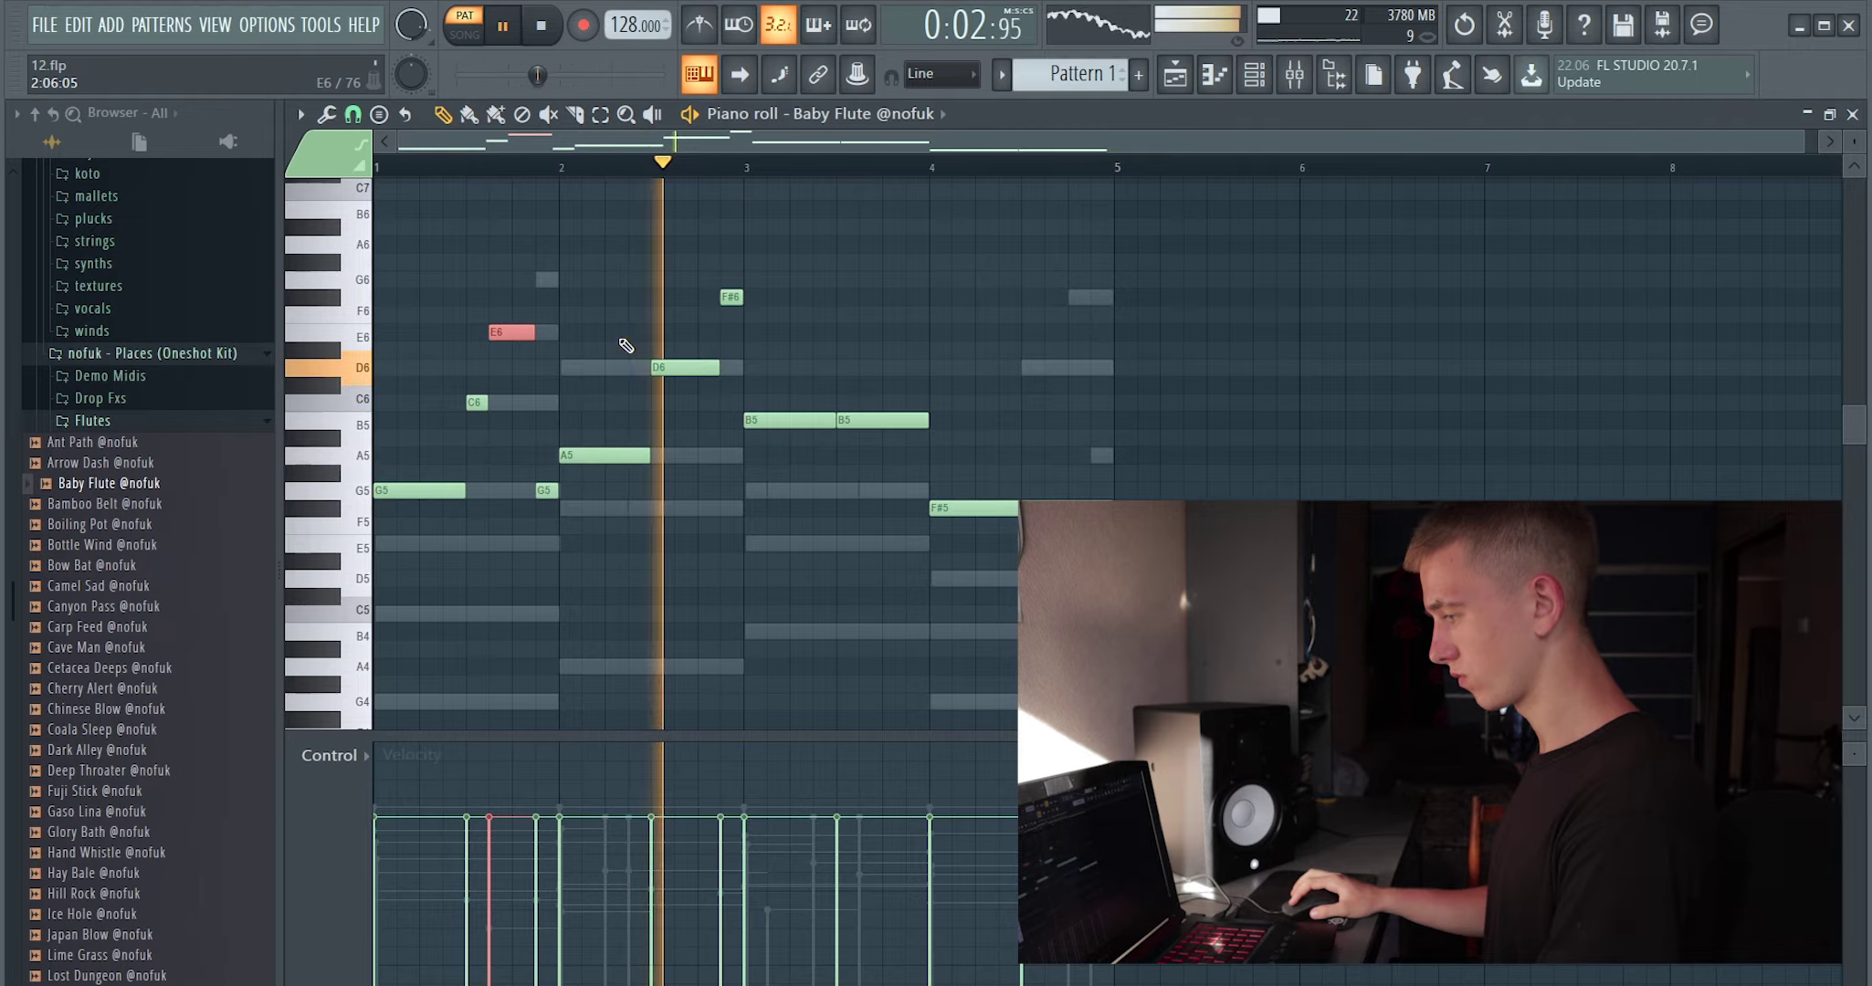
key("ctrl+Down")
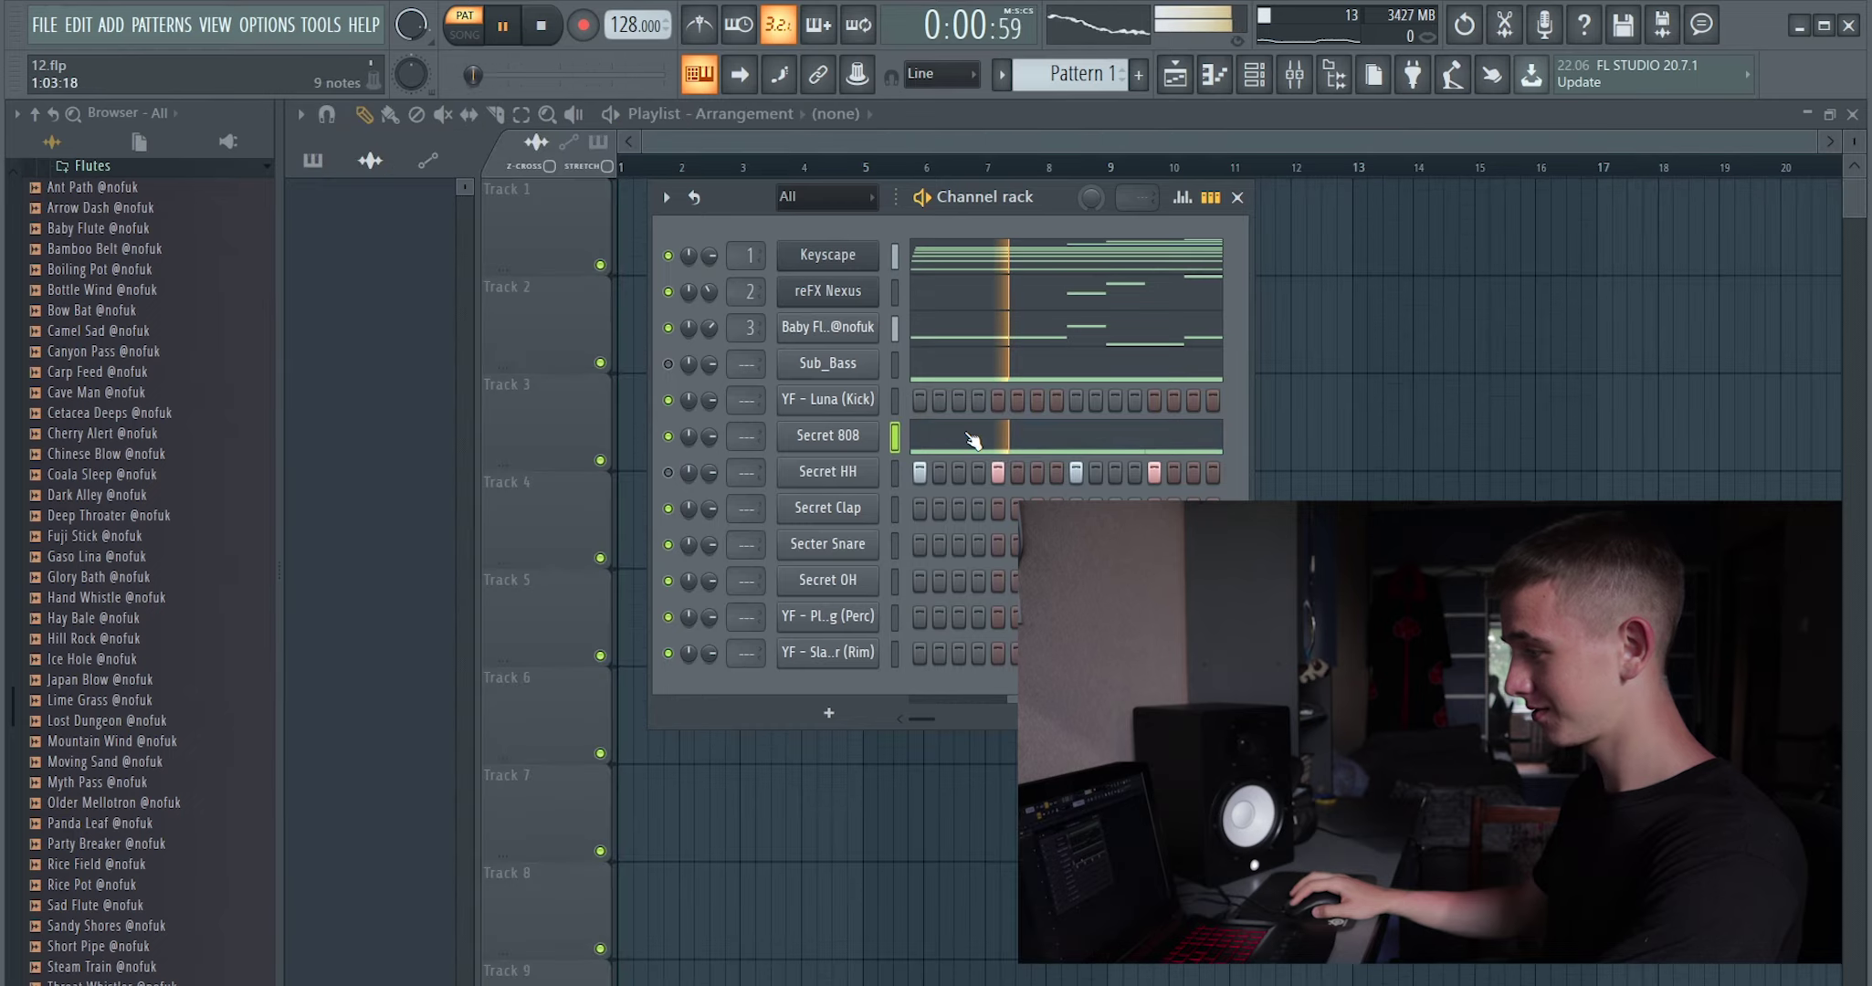
Check the Secret 808 and Secret HH patterns in the piano roll and set the Secret HH channel volume to about 74%.
left_click(973, 441)
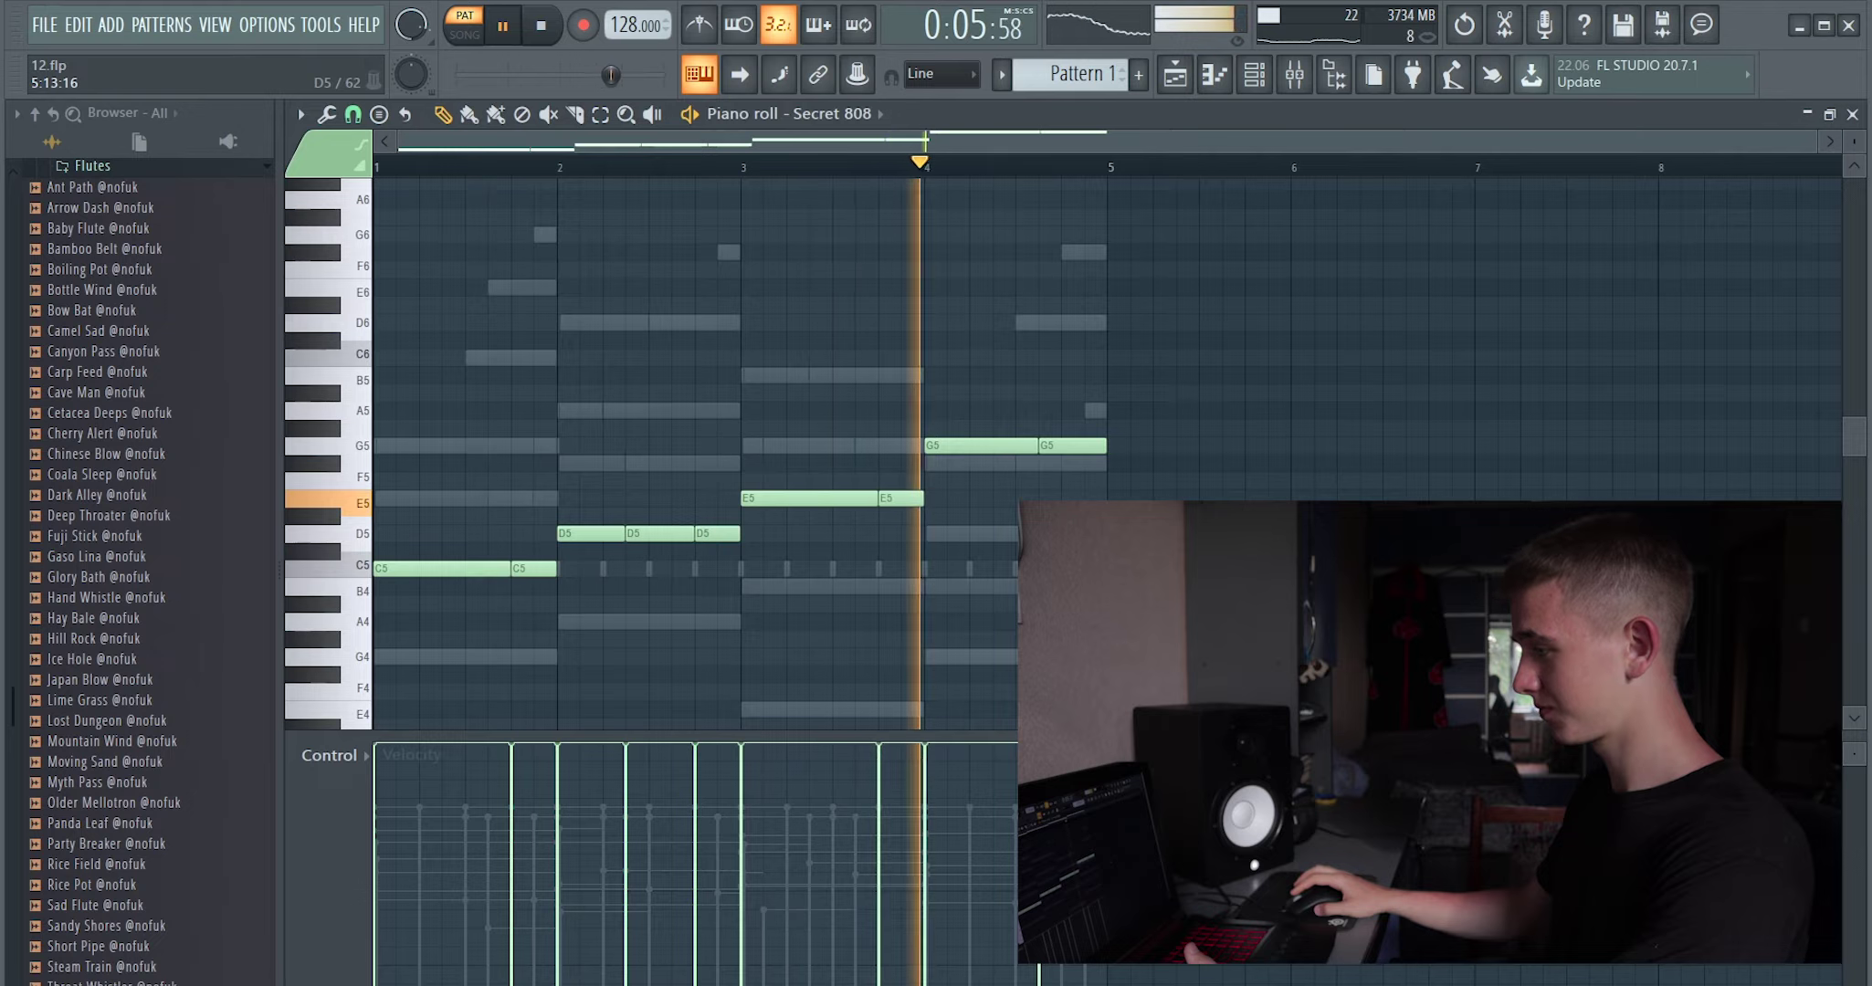
key("Down")
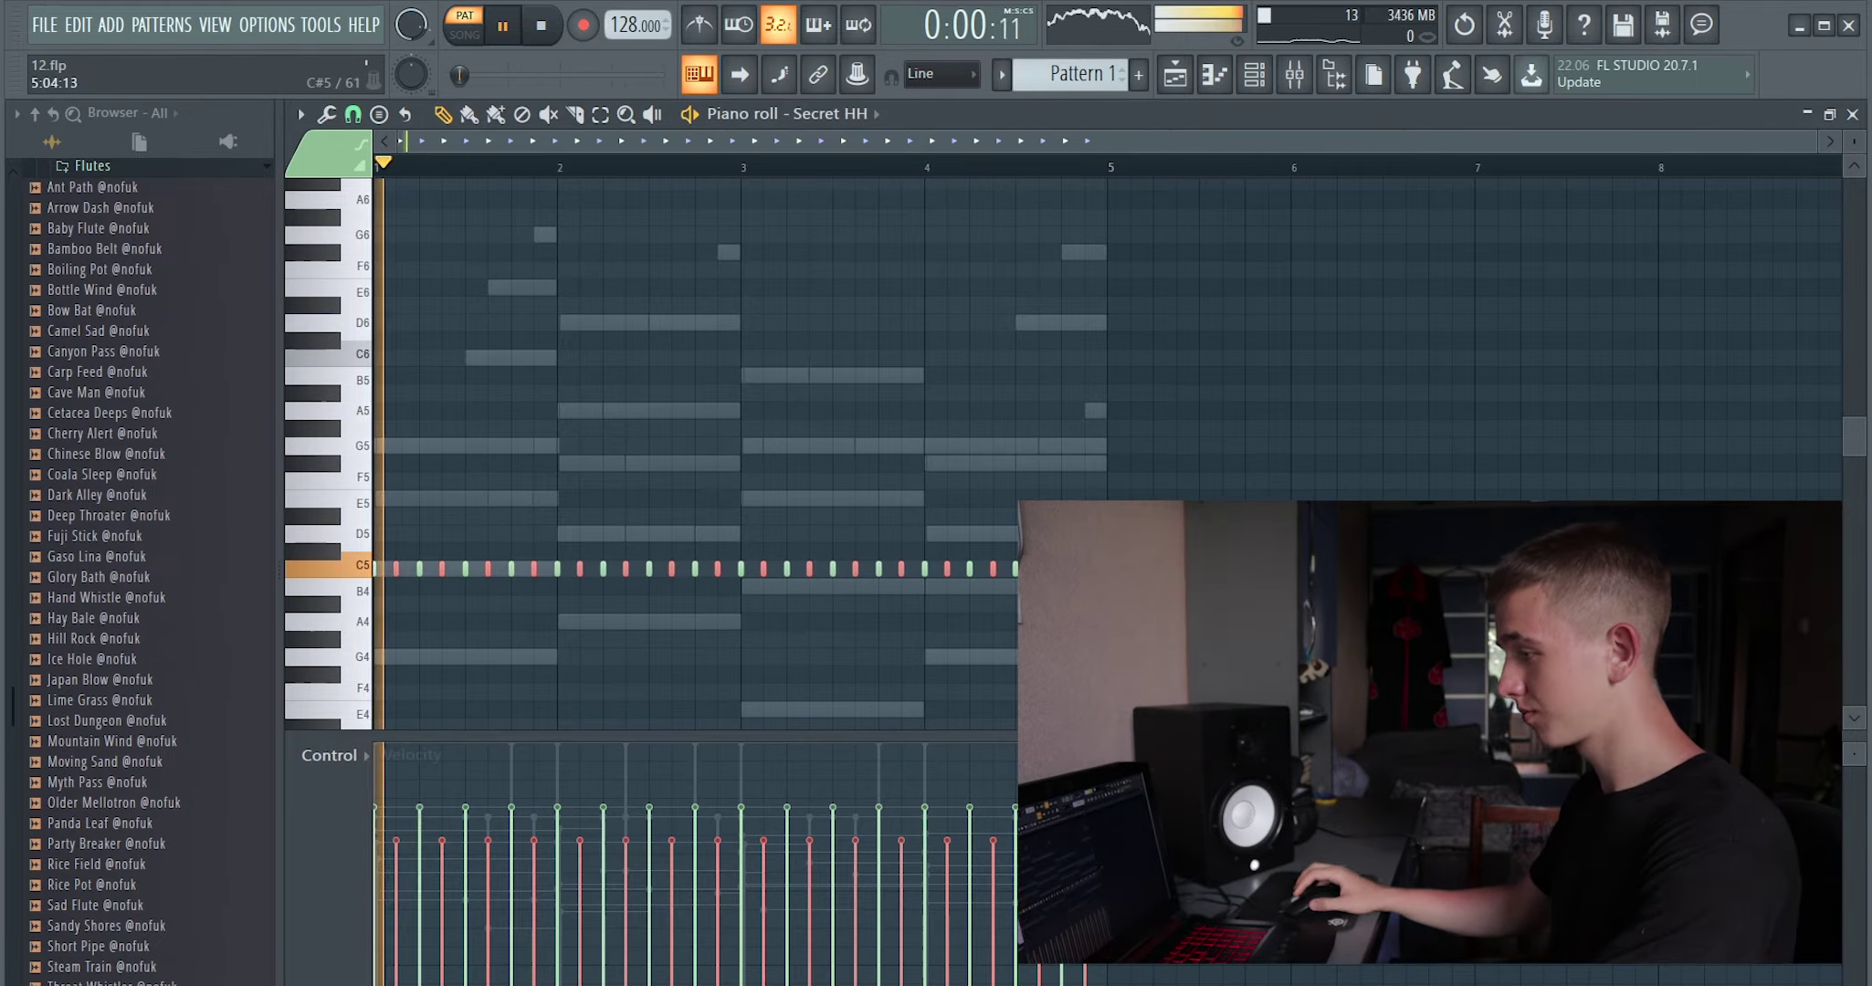
key("F6")
left_click_drag(710, 472, 709, 452)
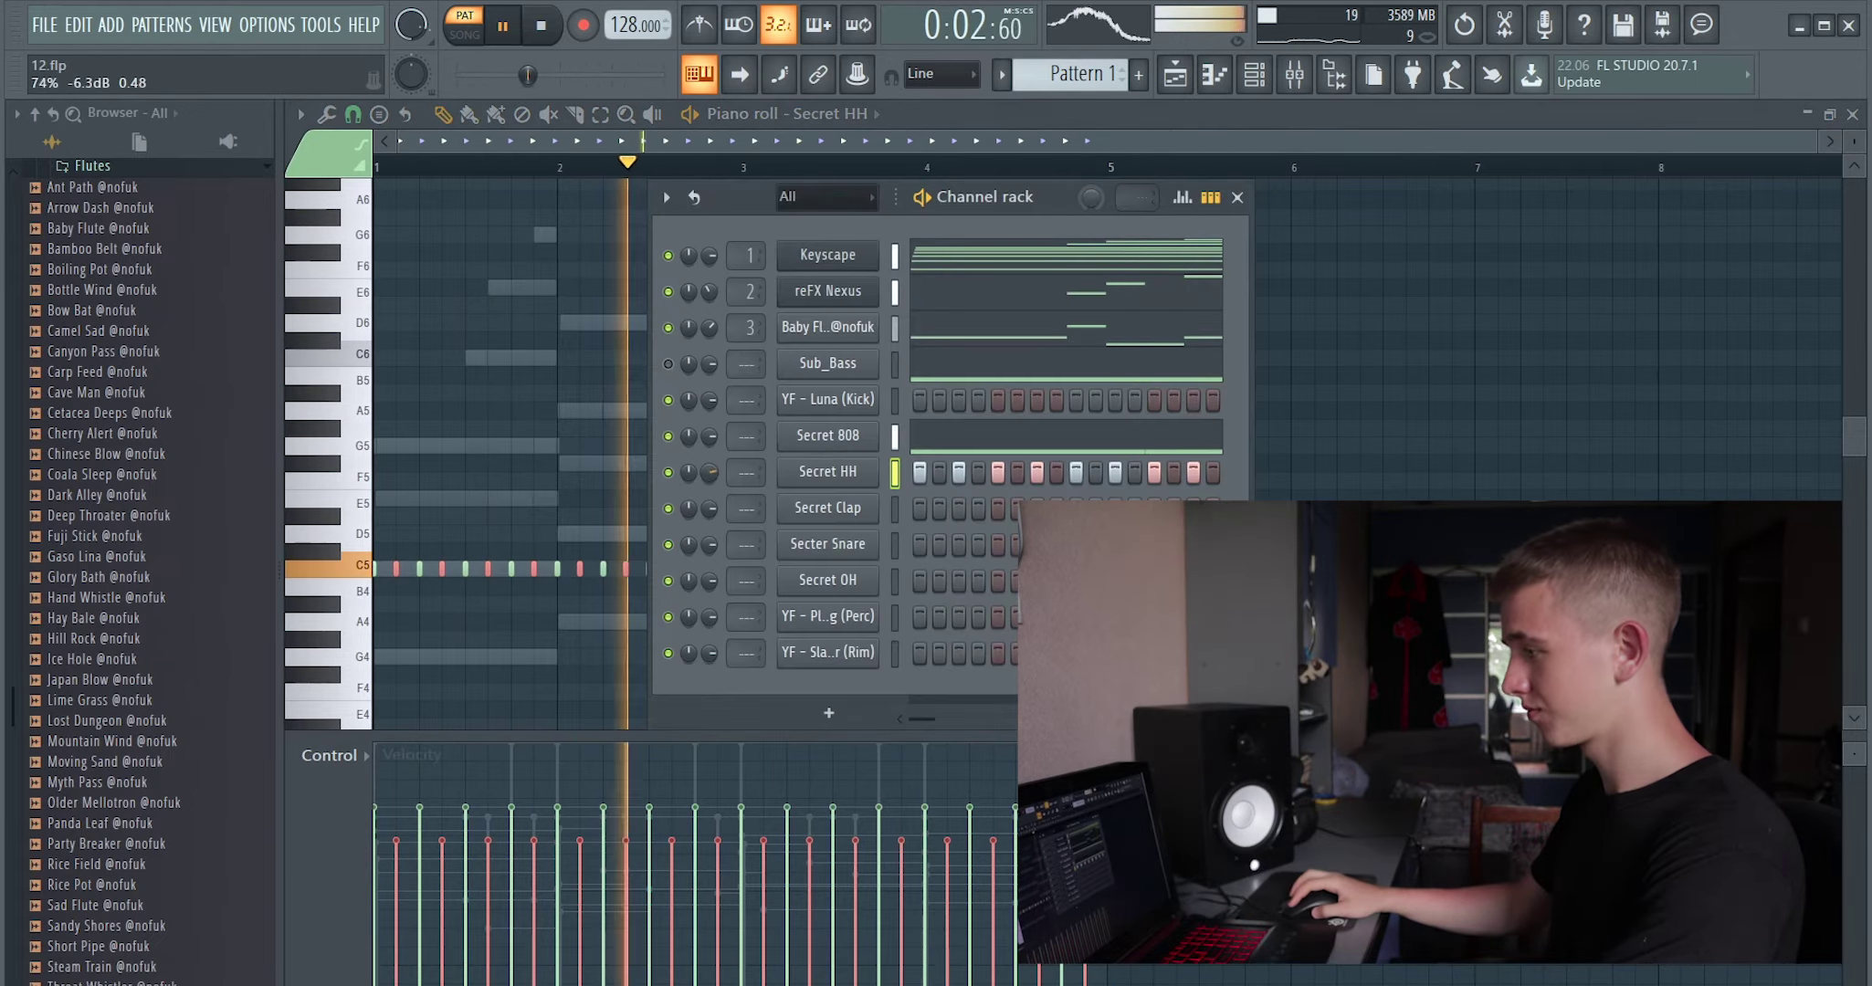
In the Secret Clap piano roll, place a C5 hit on beat 3 of all four bars and select all the hits.
right_click(856, 510)
left_click(922, 516)
left_click(462, 569)
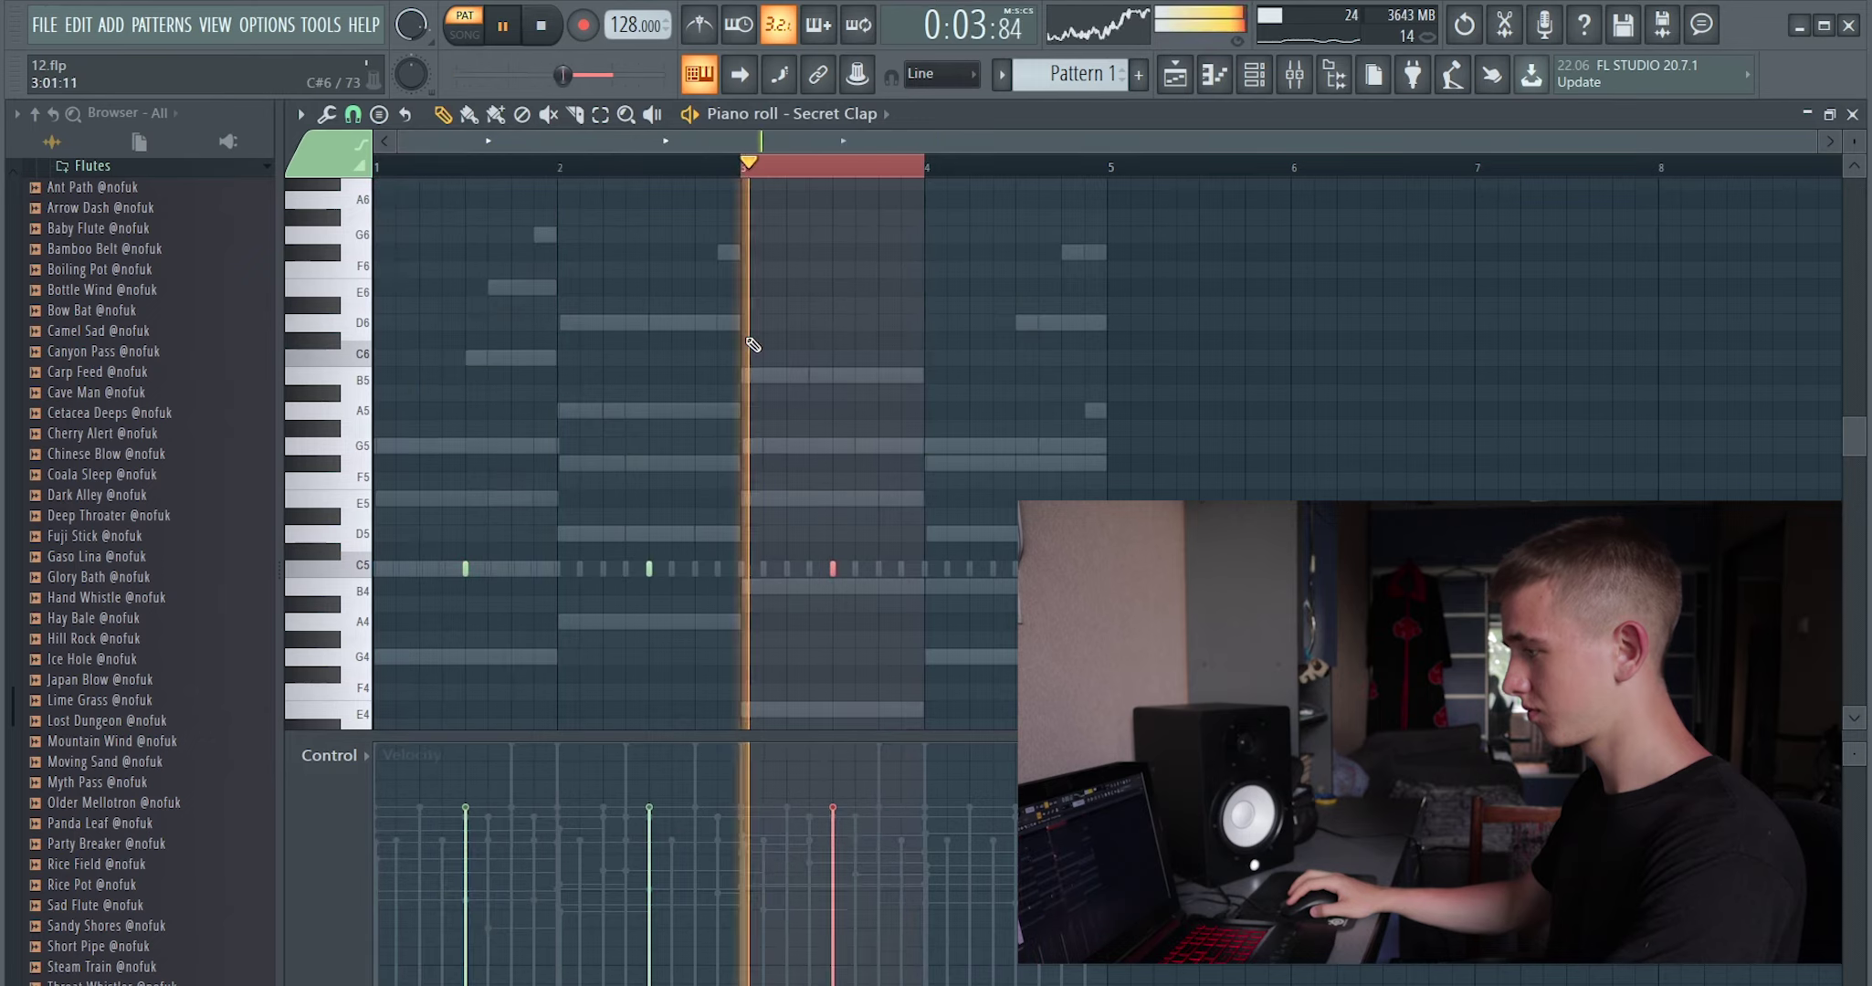
key("ctrl+a")
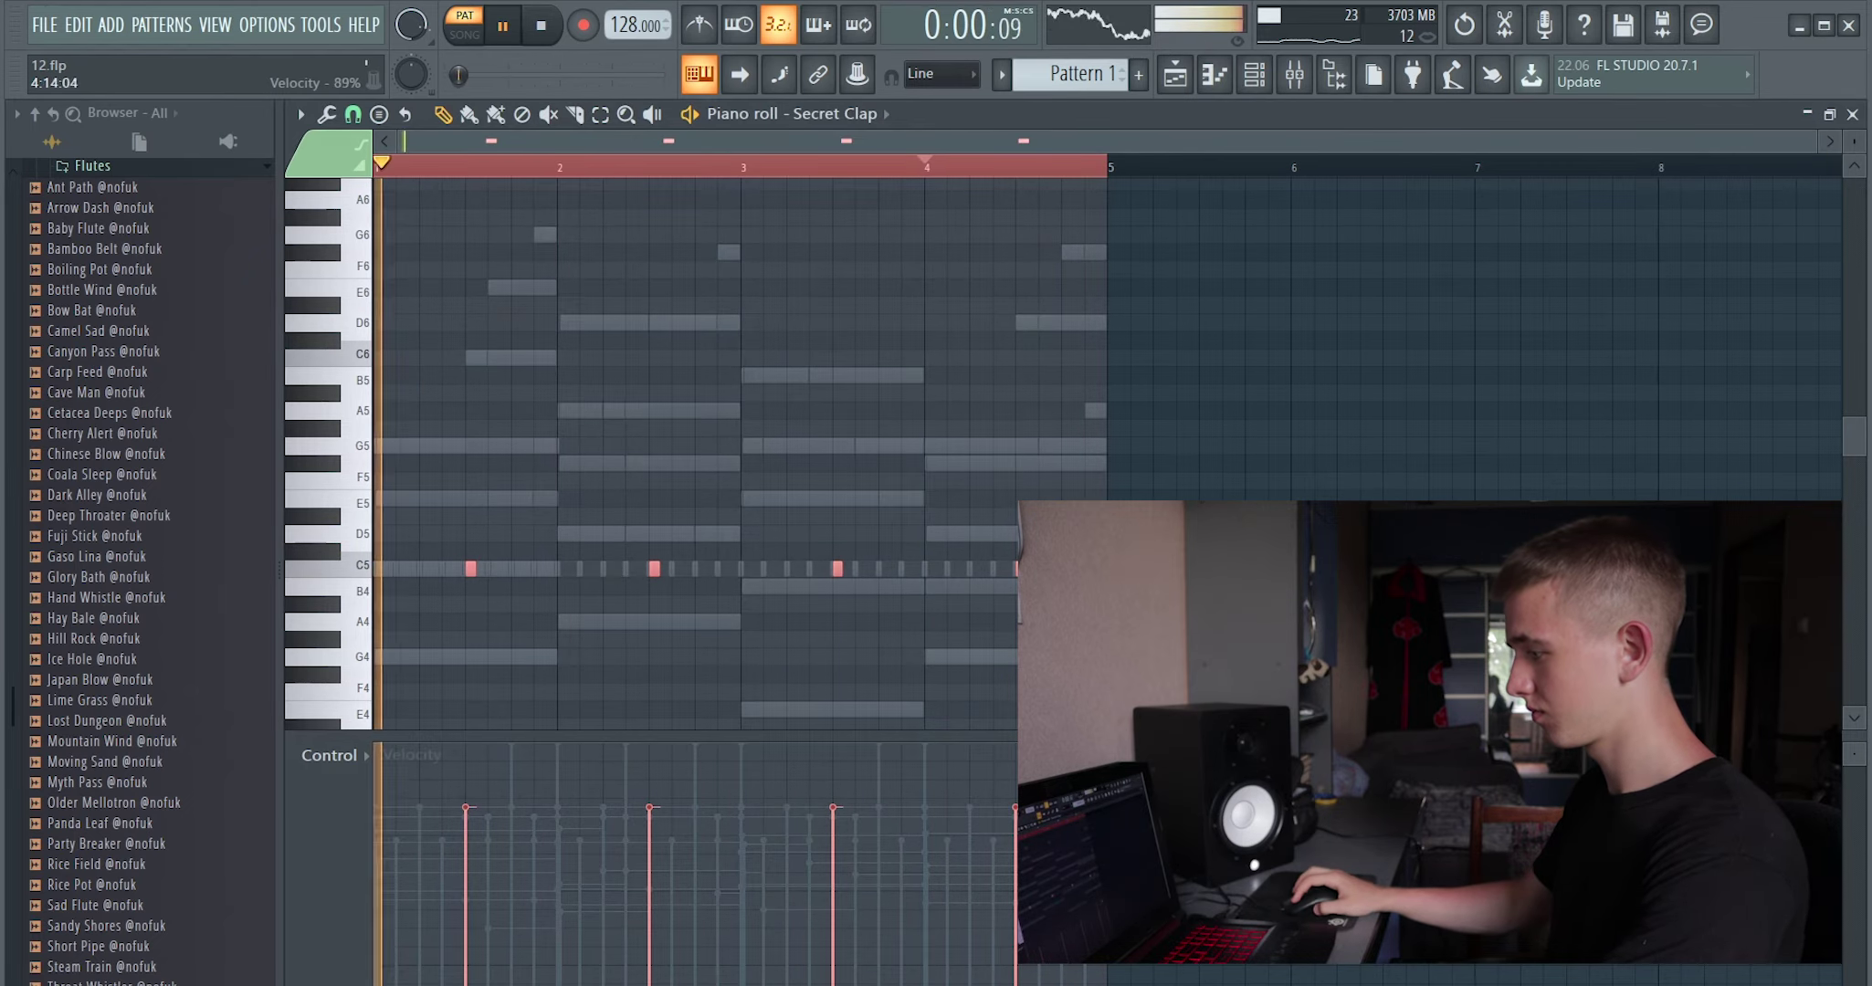
Lower the channel volumes of Secret Clap and Secter Snare in the channel rack.
key("F6")
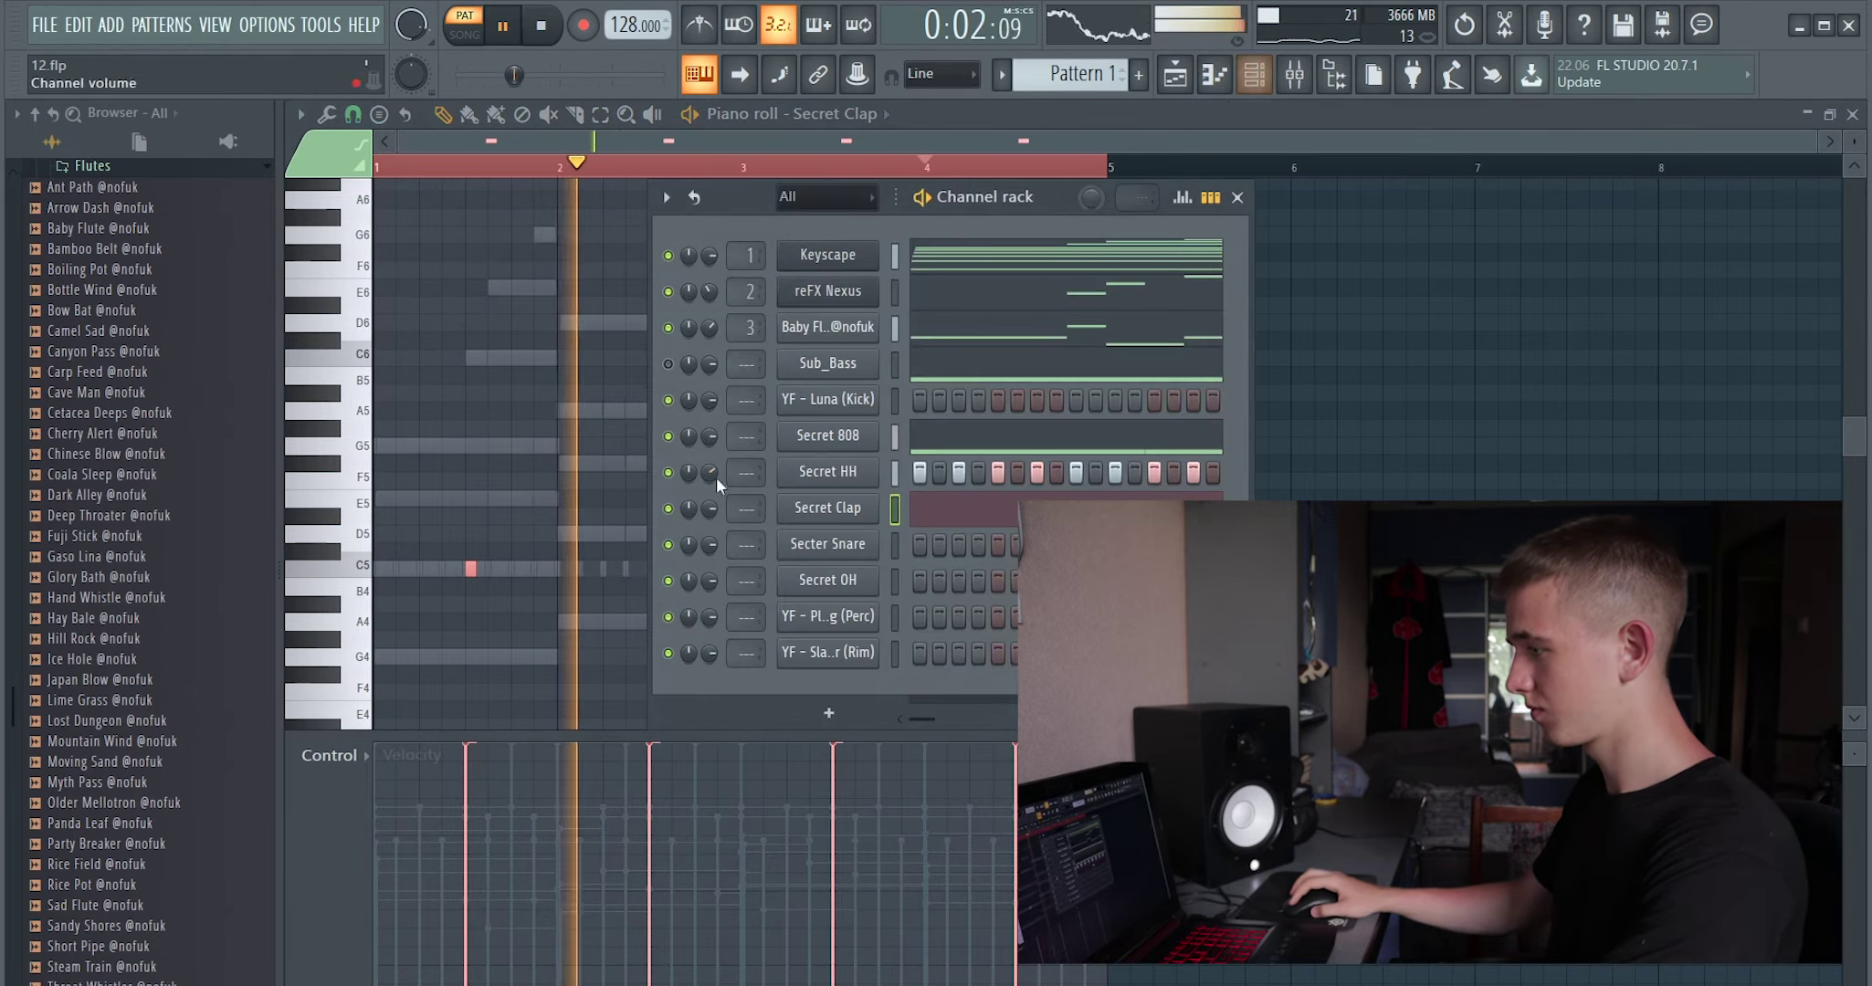
left_click_drag(720, 512, 719, 523)
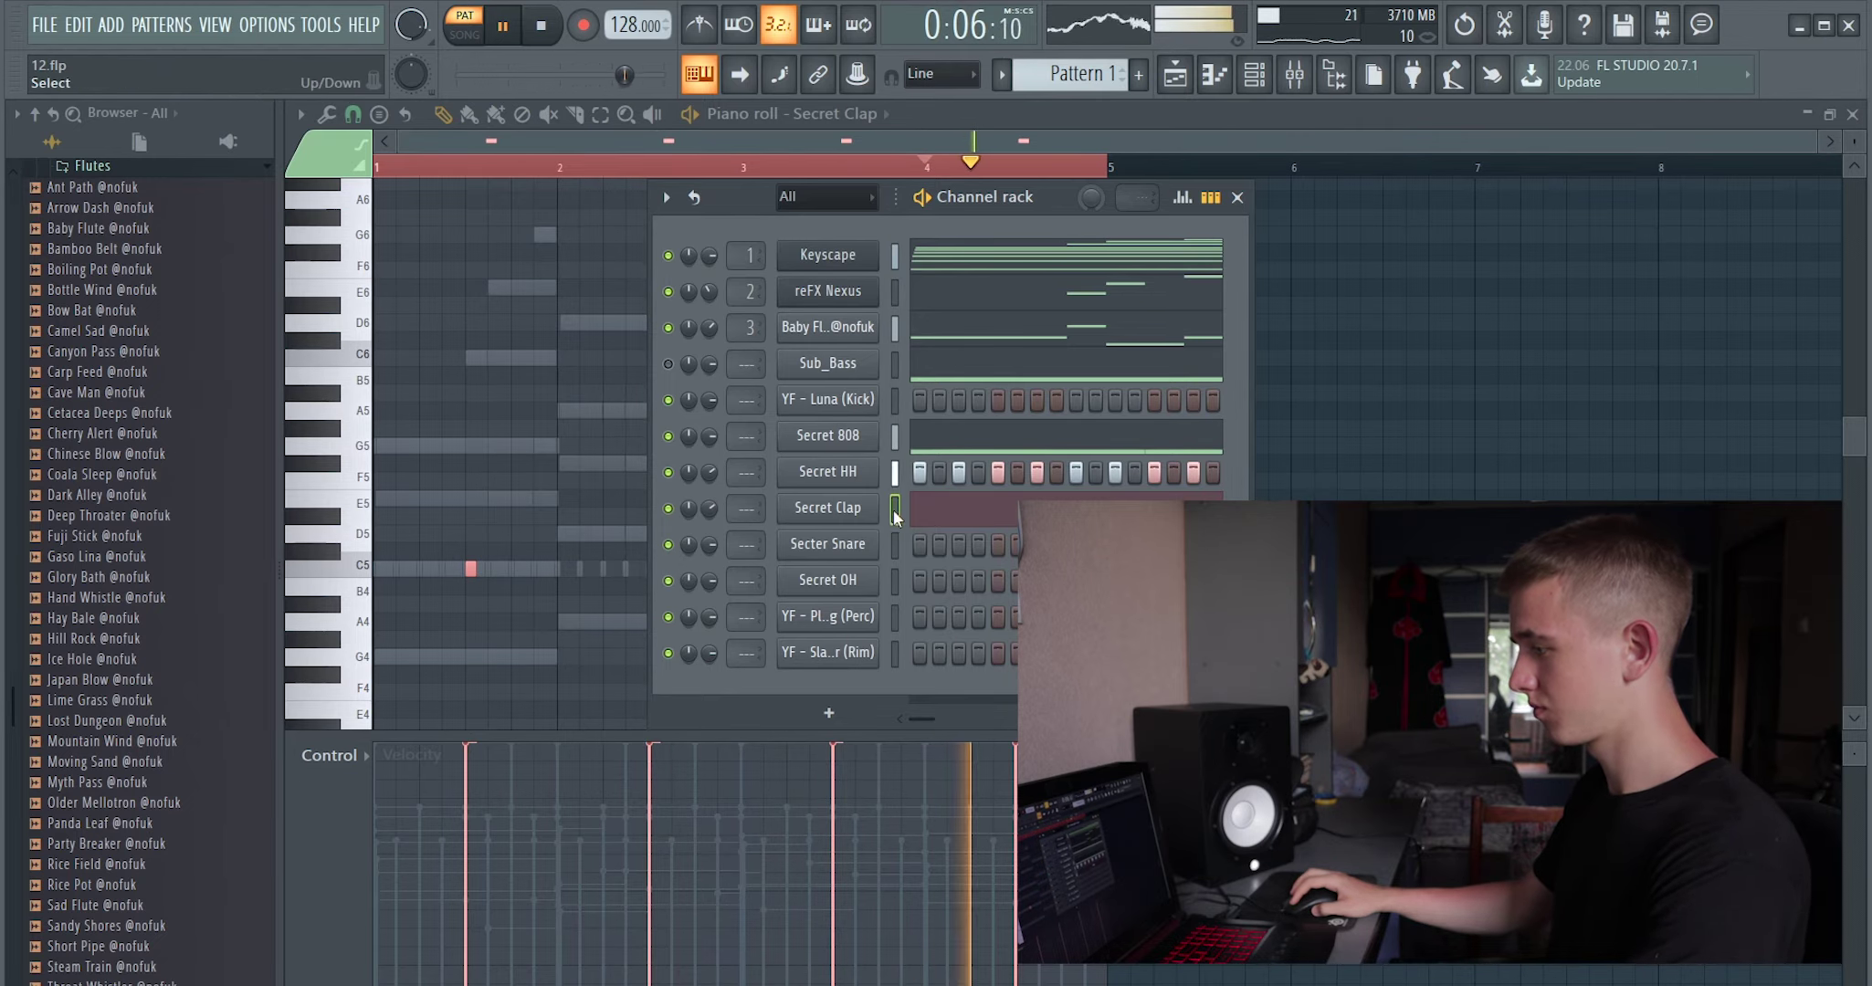
left_click_drag(708, 545, 709, 567)
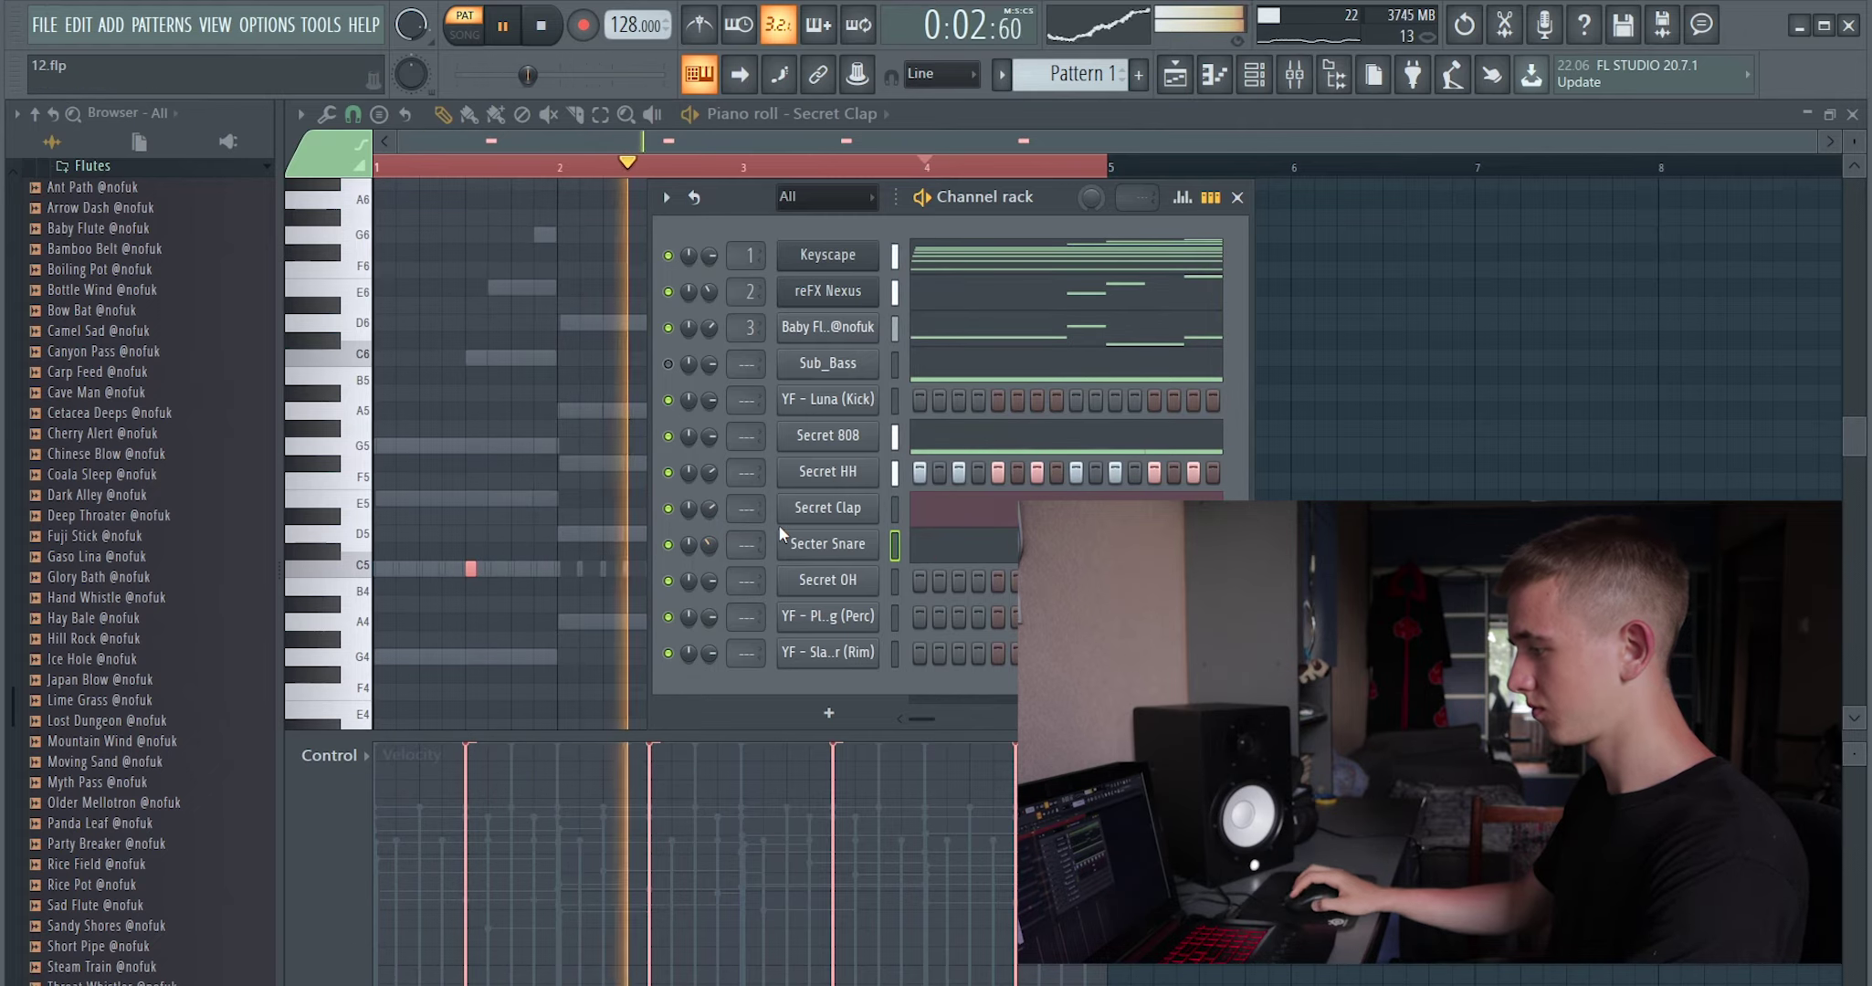
Add a Secret OH hit on the fifth step of bar 1 and open that channel in the piano roll.
left_click(997, 580)
right_click(863, 589)
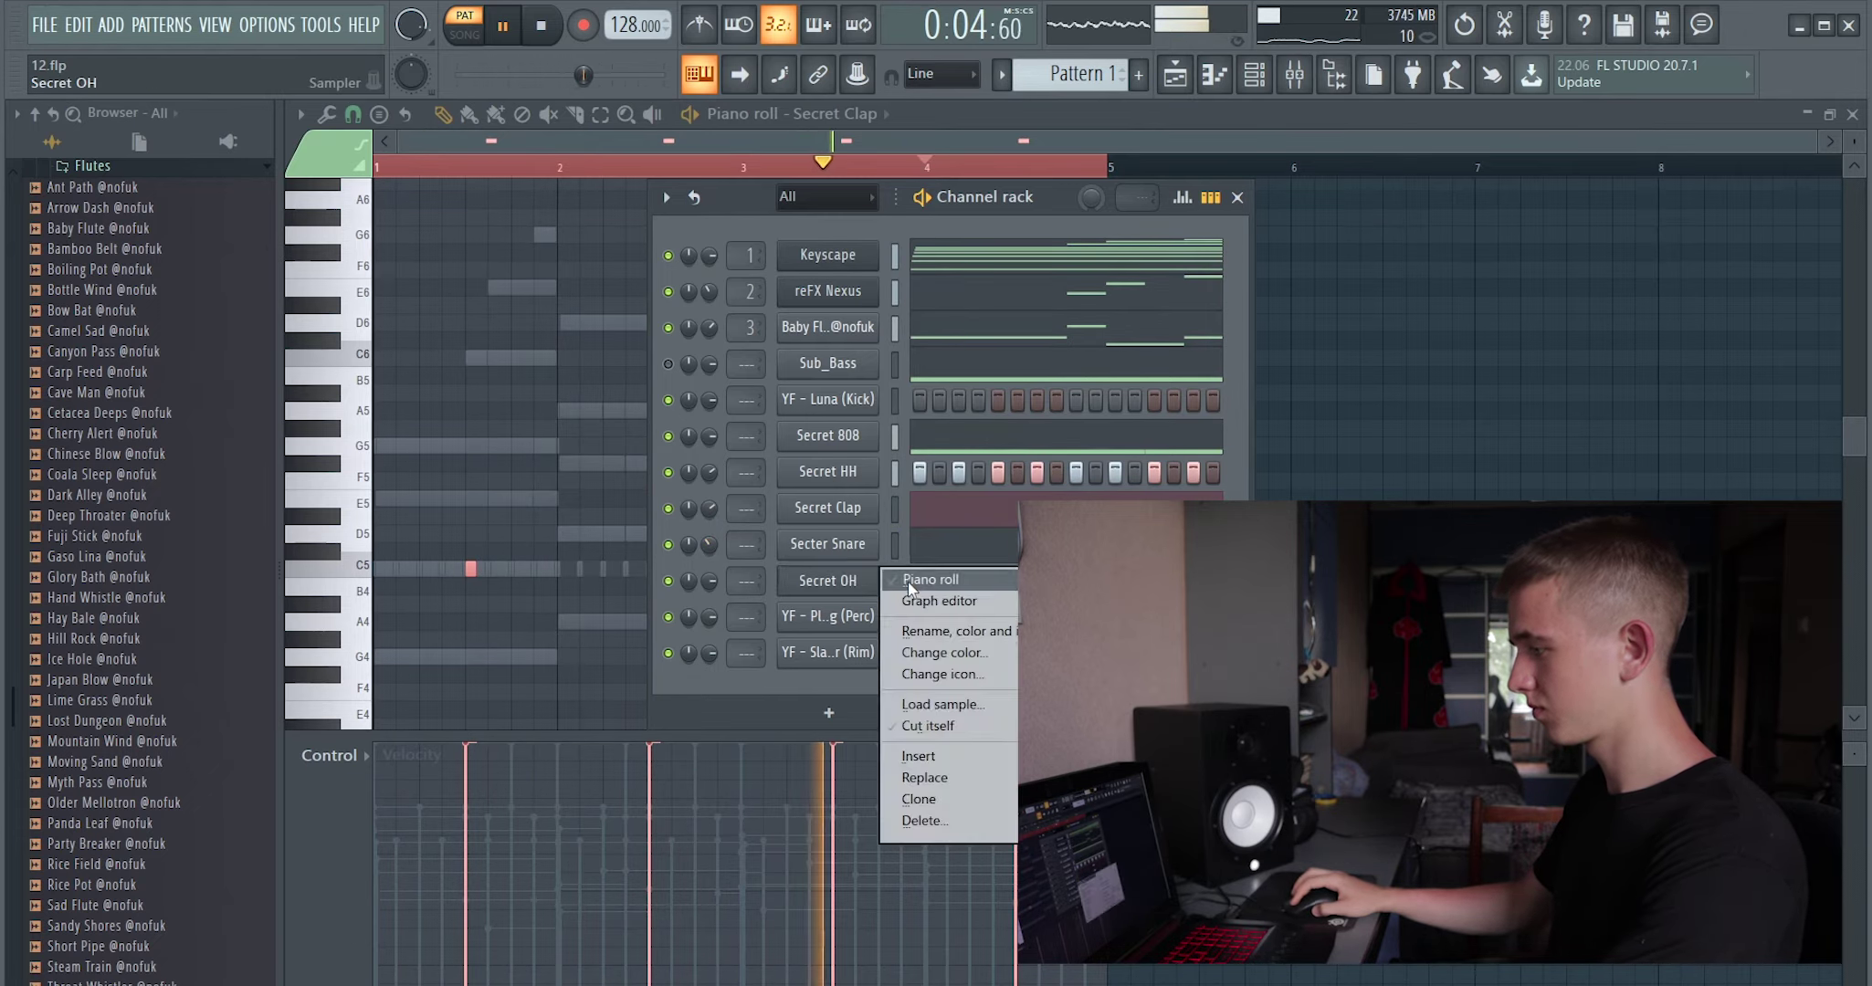
left_click(909, 582)
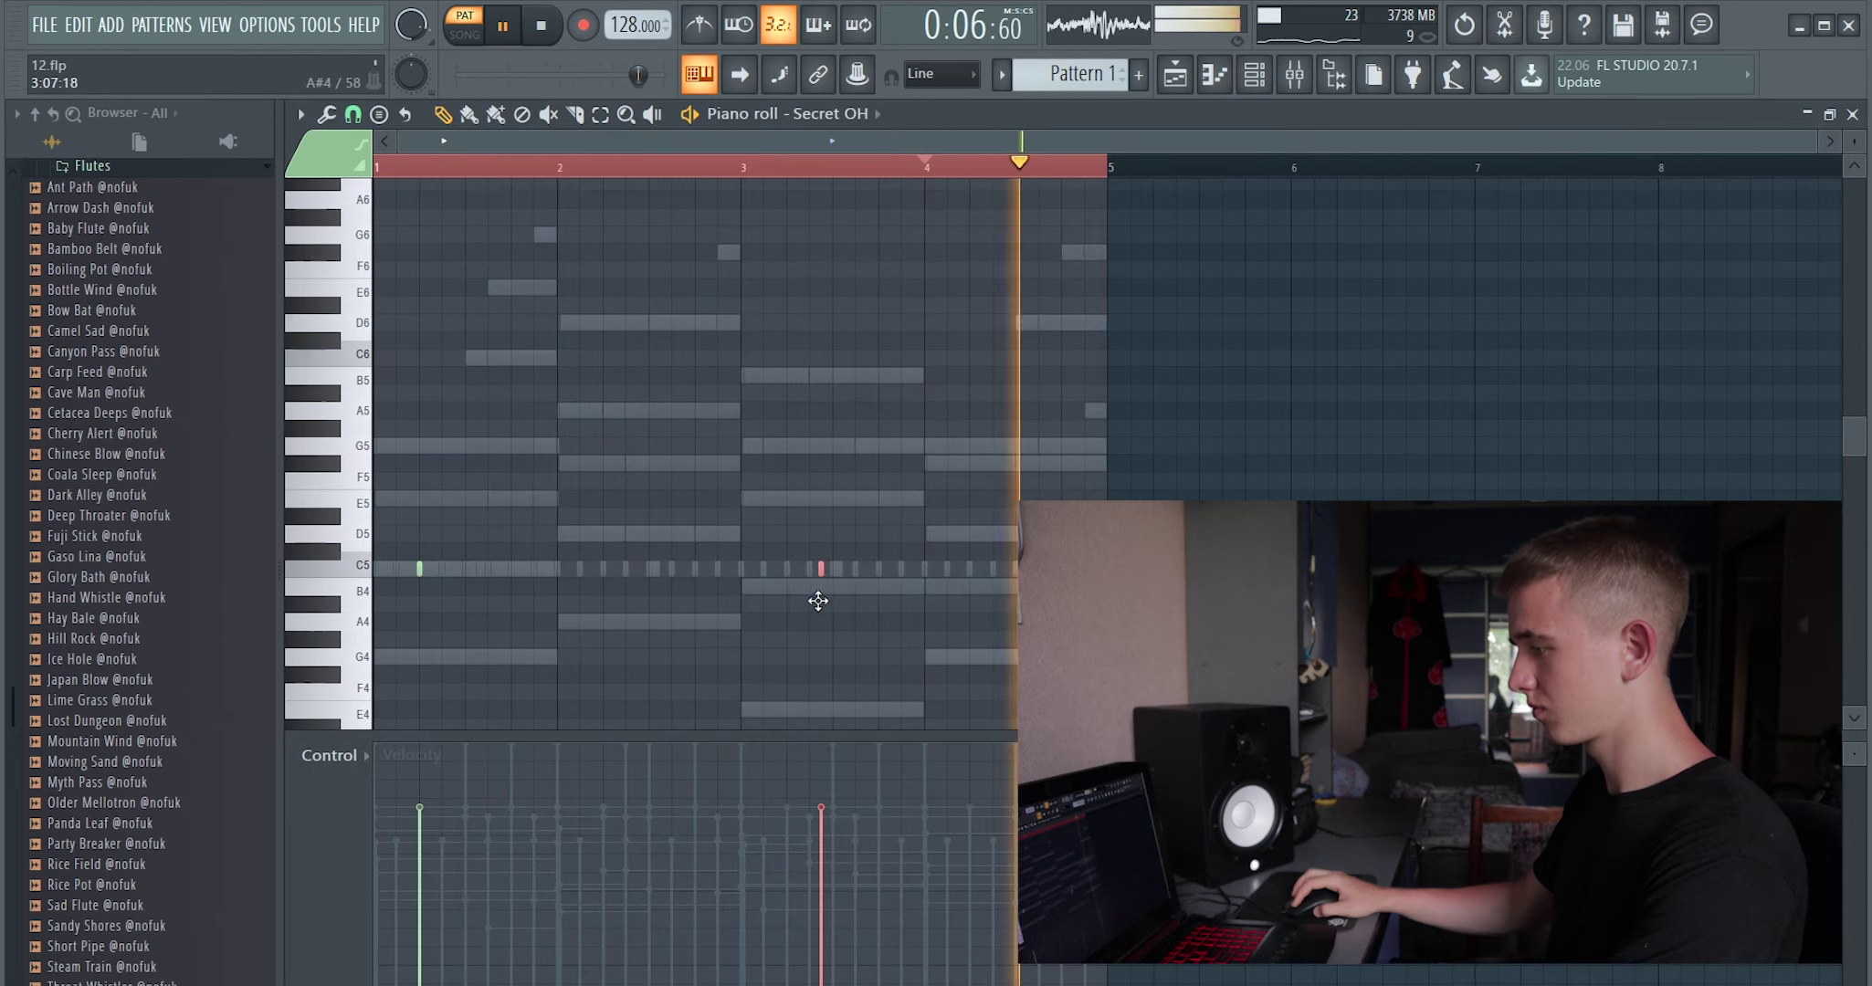
Place the second Secret OH hit on beat 2 of bar 3 at C5 and lower the velocity of both hits.
left_click(786, 568)
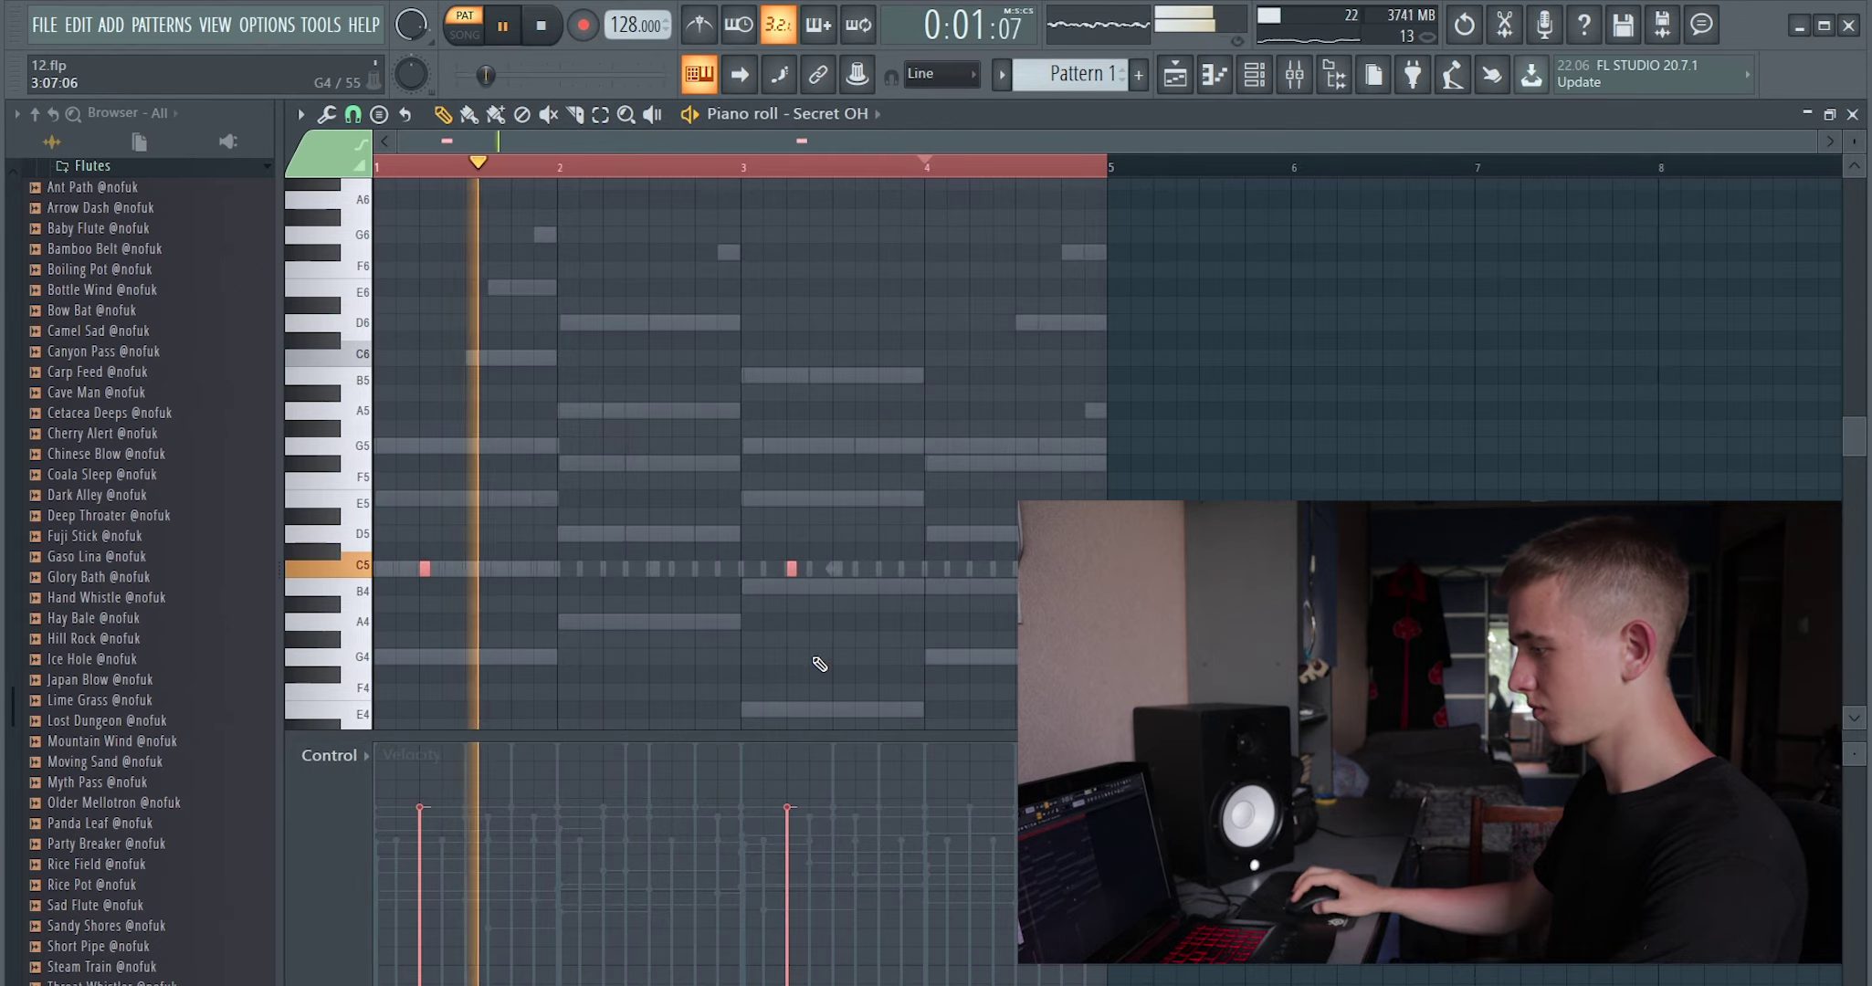
left_click(795, 913)
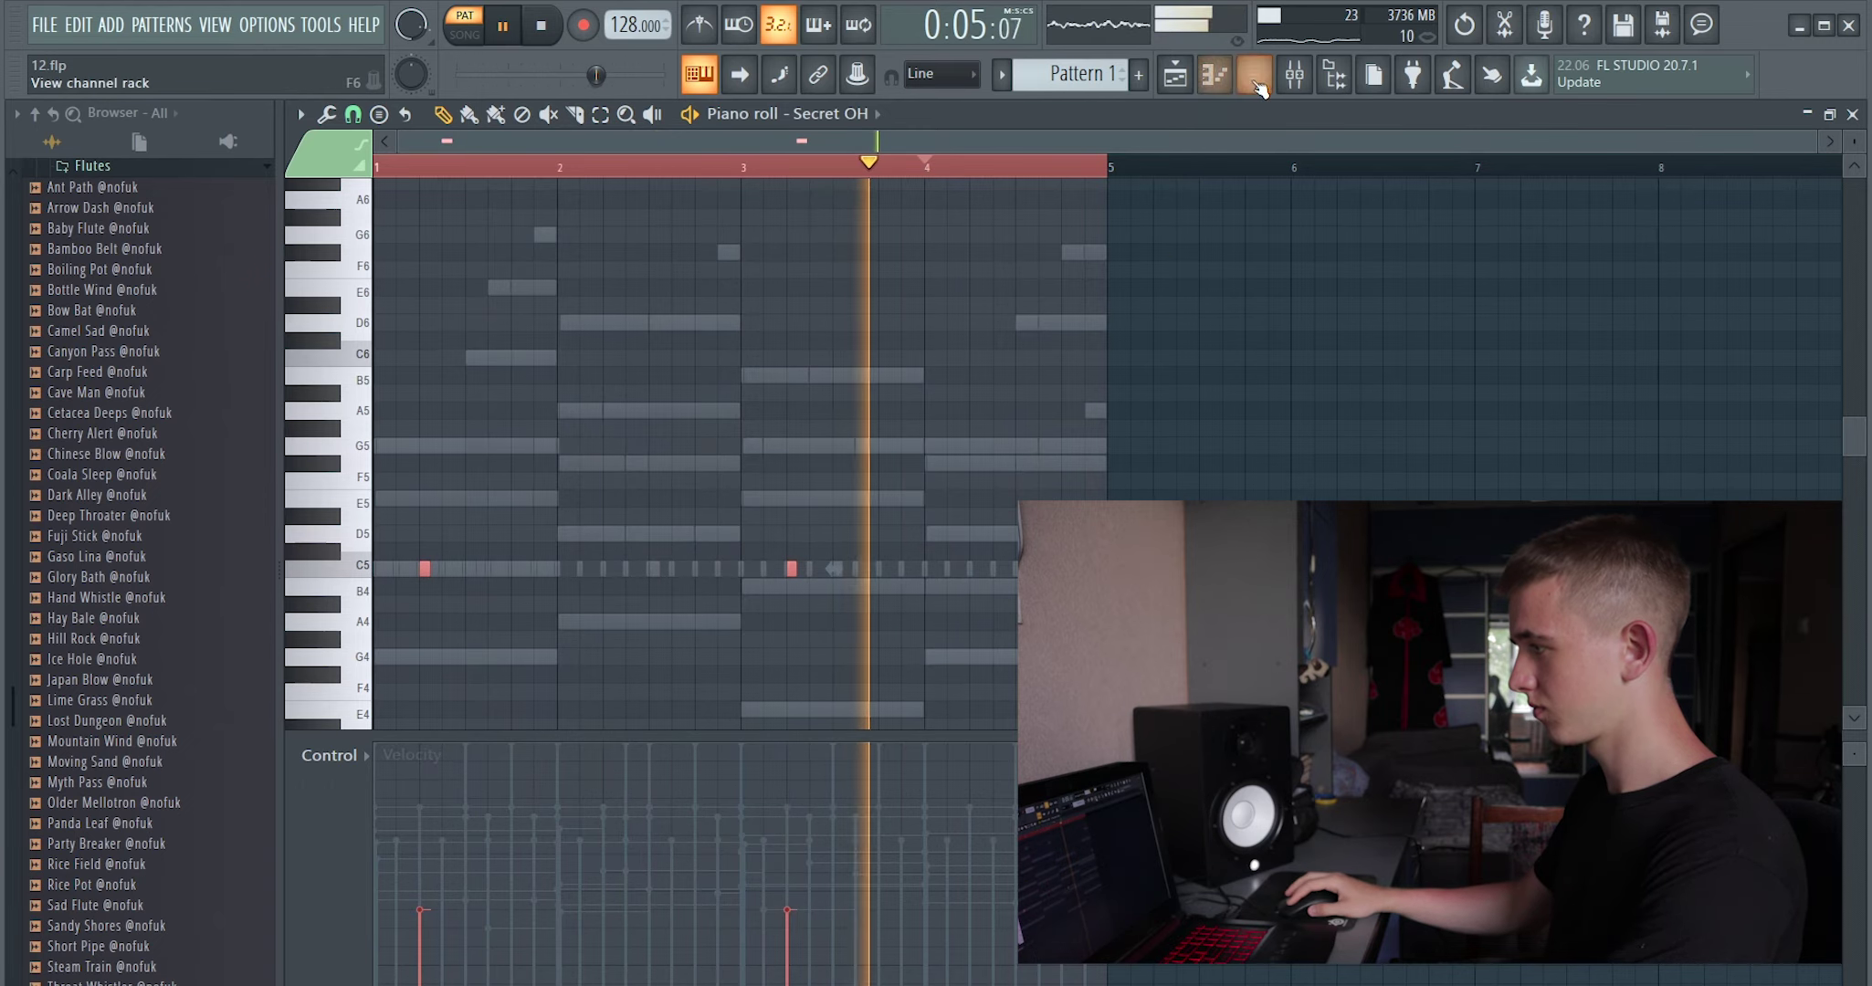
In the channel rack, add YF - Luna (Kick) hits on steps 13, 17, 23, 29, 33, 45, 49 and 59.
key("F6")
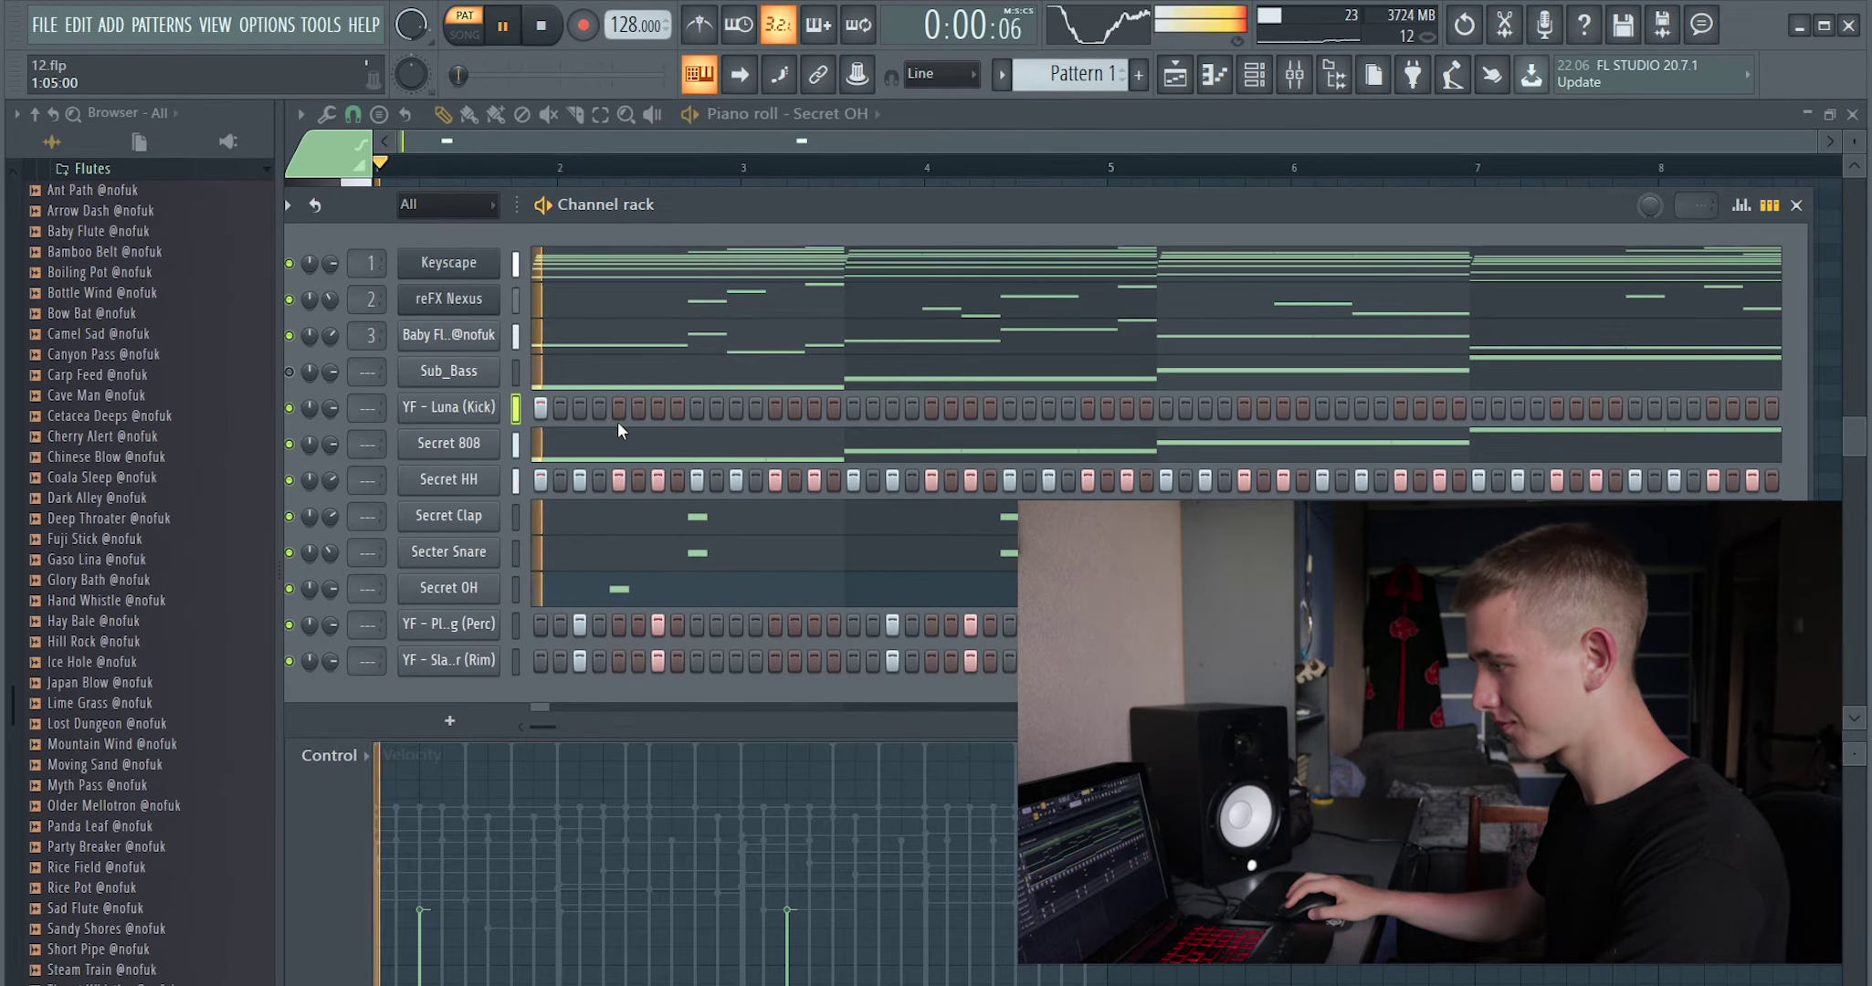
left_click(774, 408)
left_click(834, 408)
left_click(834, 408)
left_click(853, 409)
left_click(971, 408)
left_click(1087, 408)
left_click(1166, 408)
left_click(1401, 408)
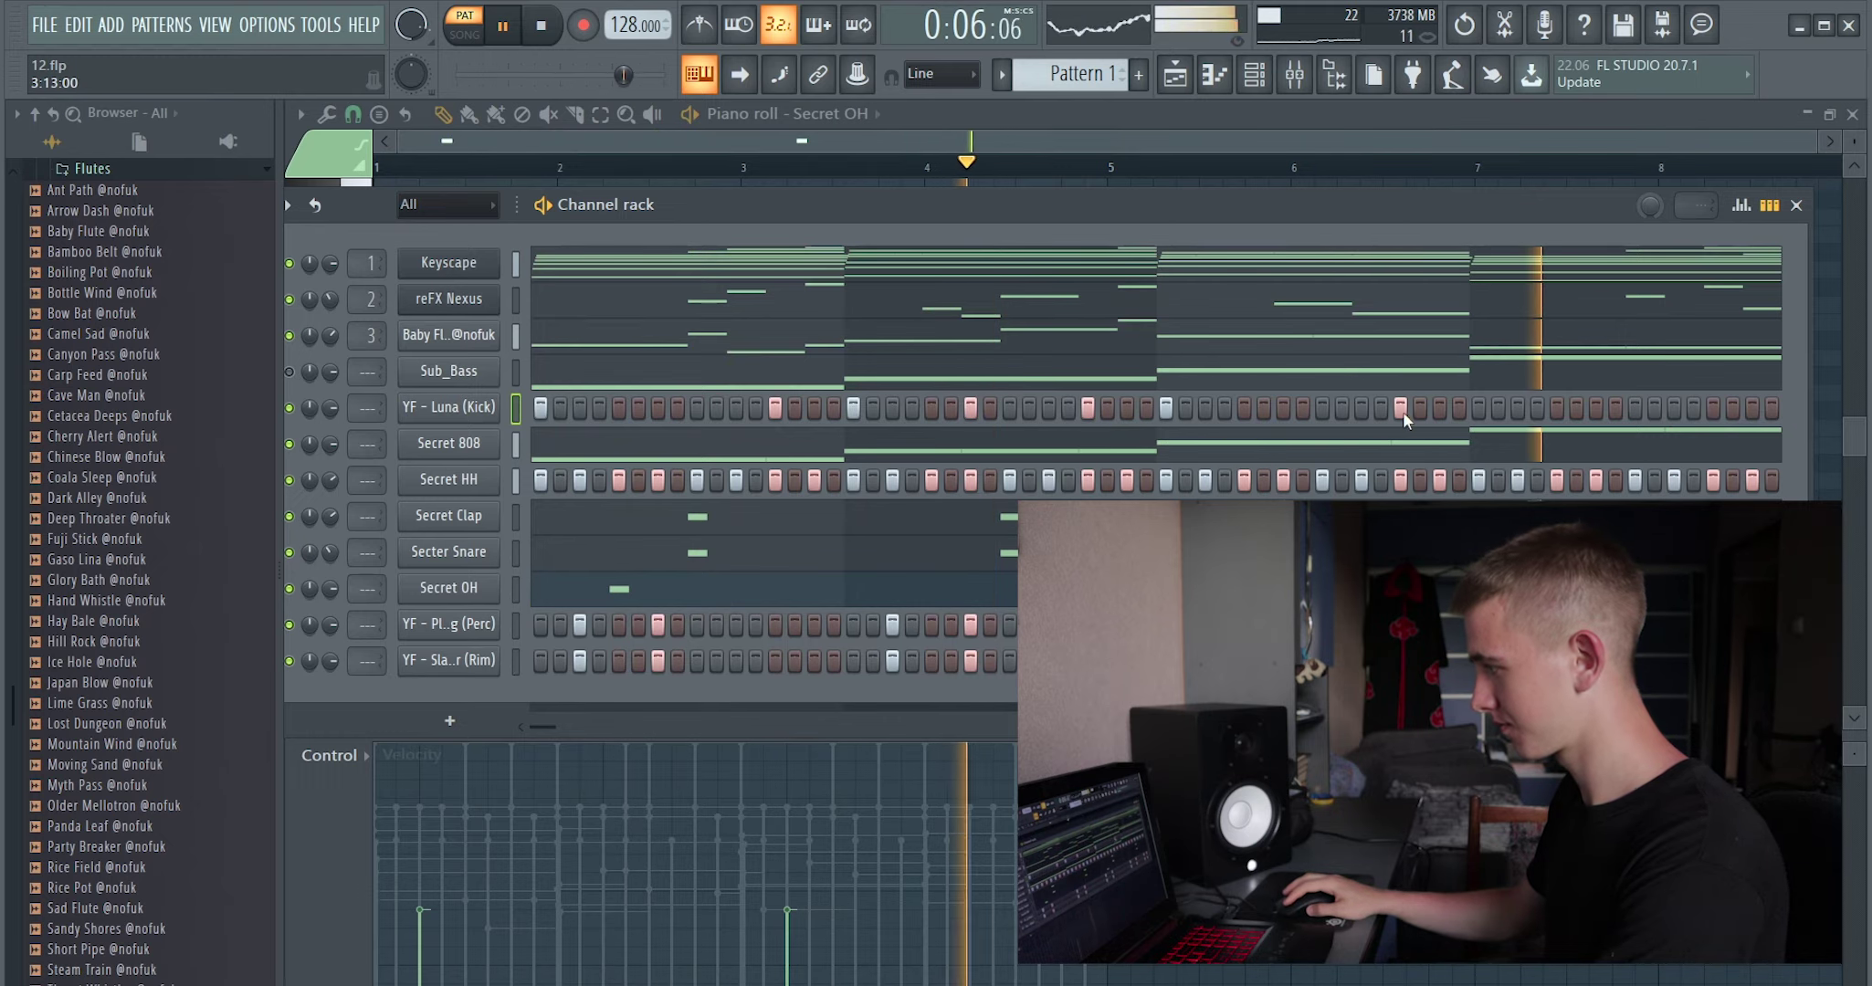
left_click(1478, 408)
left_click(1674, 408)
Open the YF - Luna (Kick) pattern in the piano roll as notes and return to the channel rack.
right_click(436, 415)
left_click(456, 403)
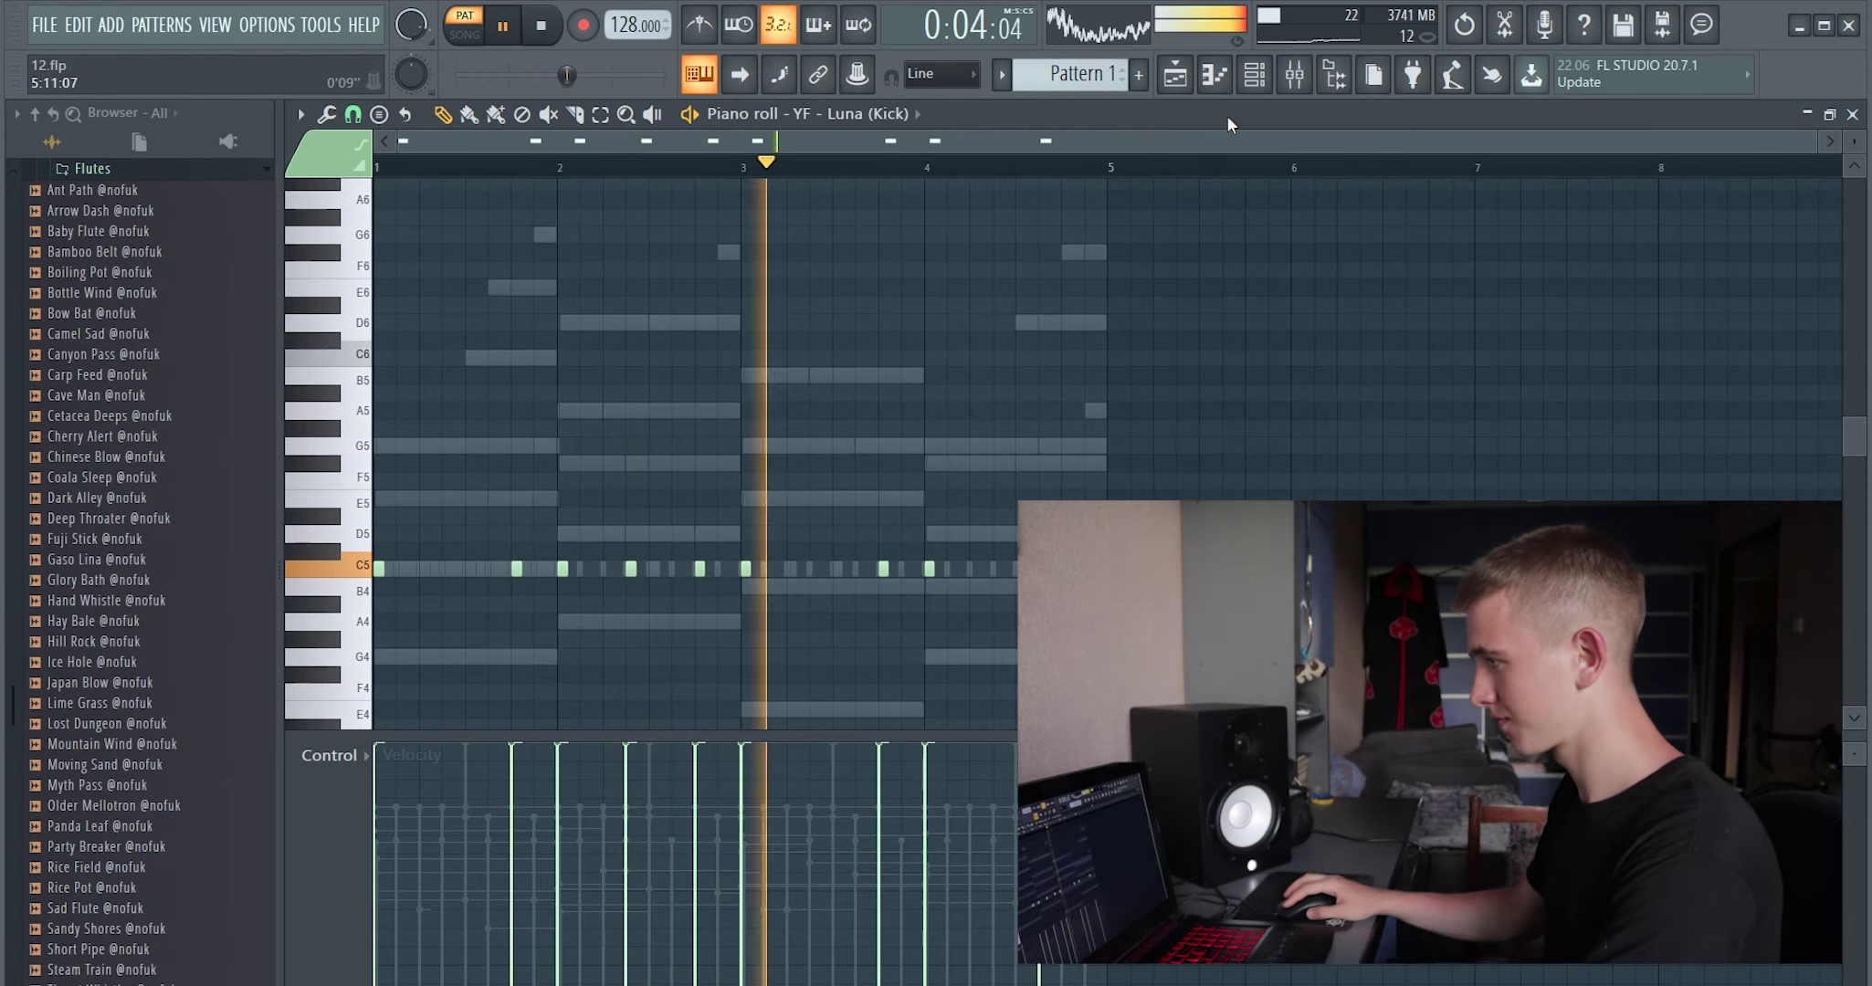
left_click(1255, 81)
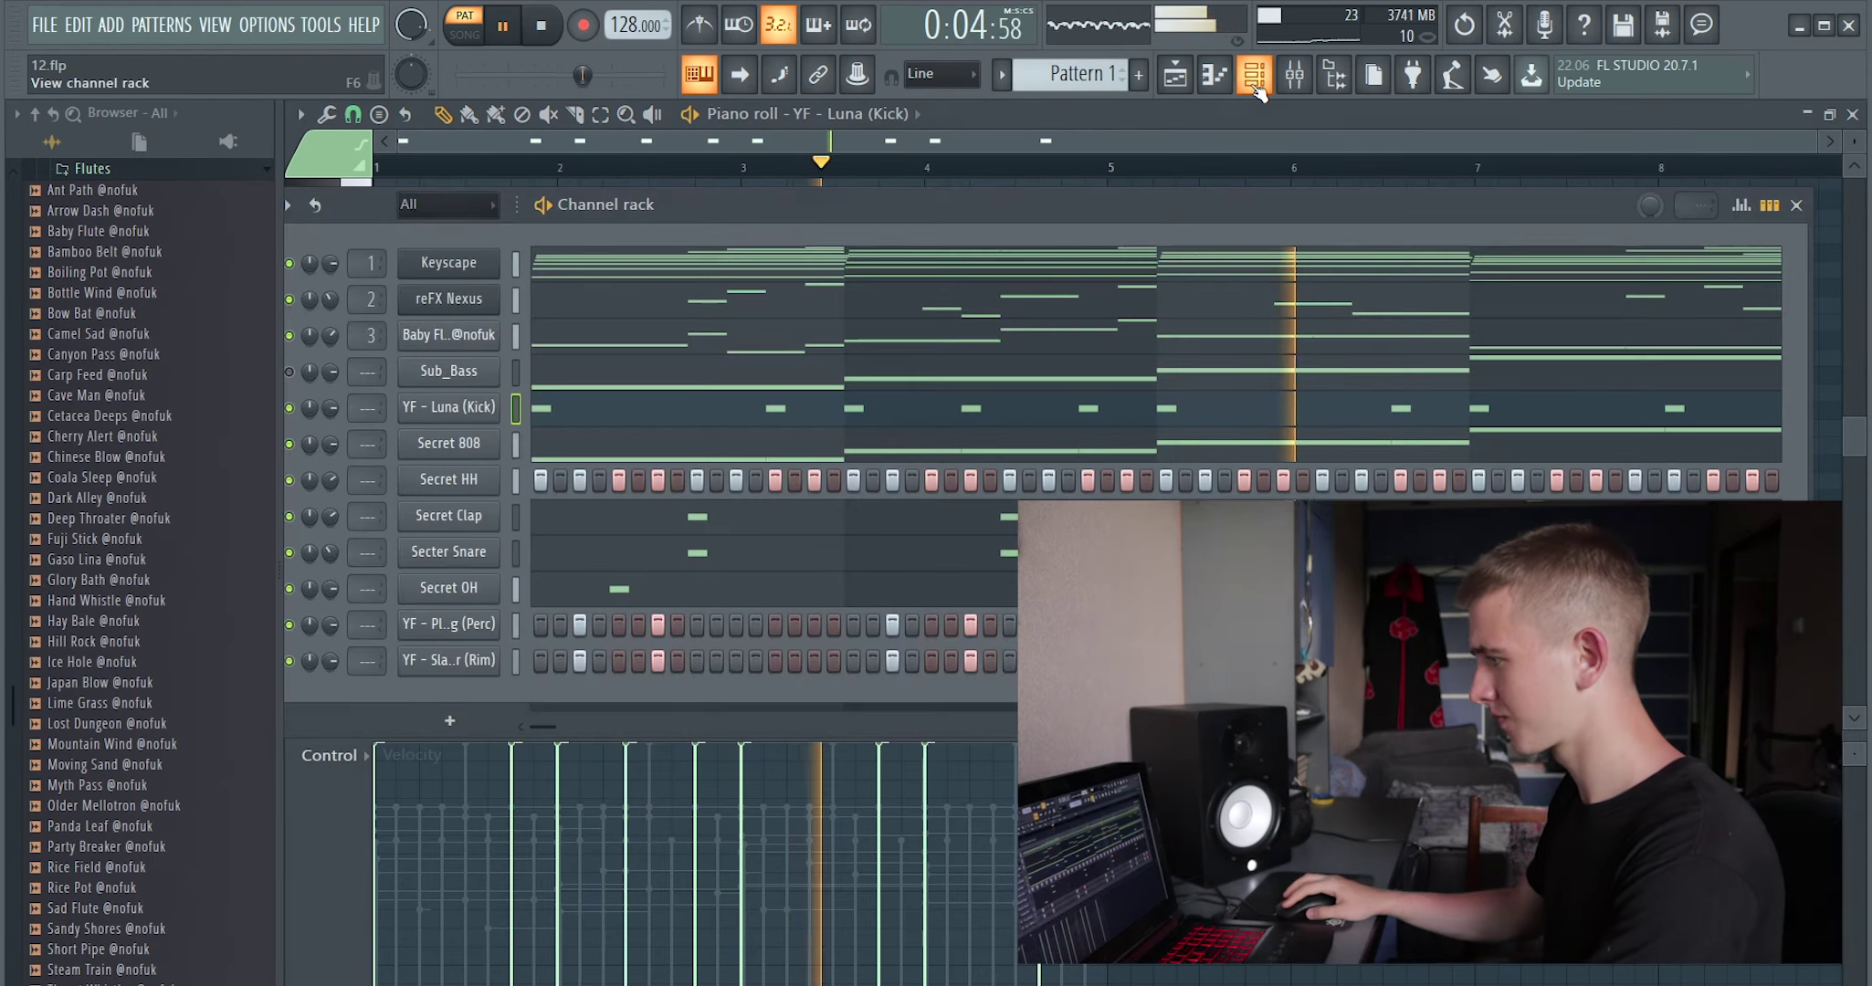